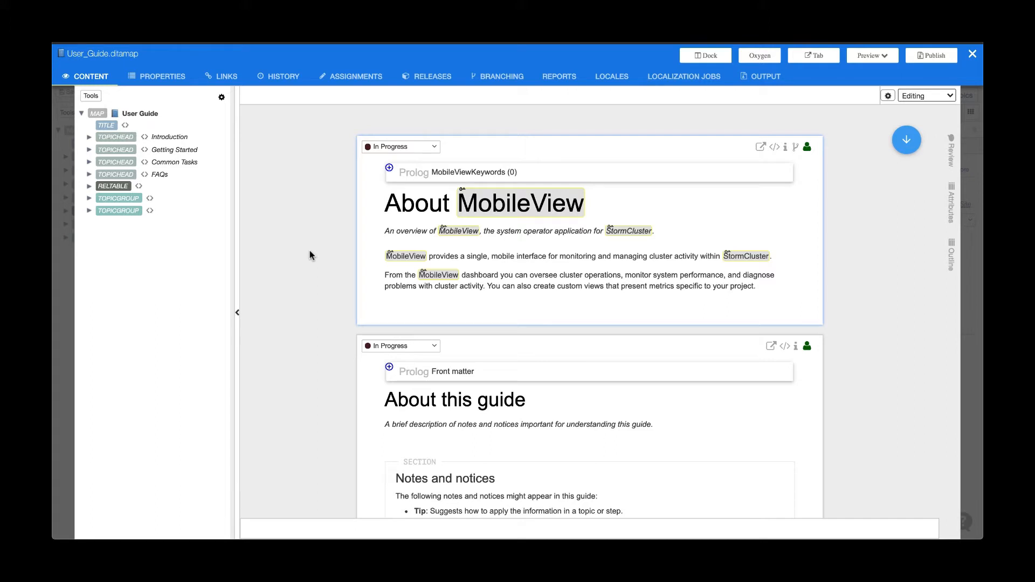
# Examine the XML source of the "About this guide" topic, then close the source view and the User_Guide.ditamap editor.
pyautogui.scroll(-5, 310, 250)
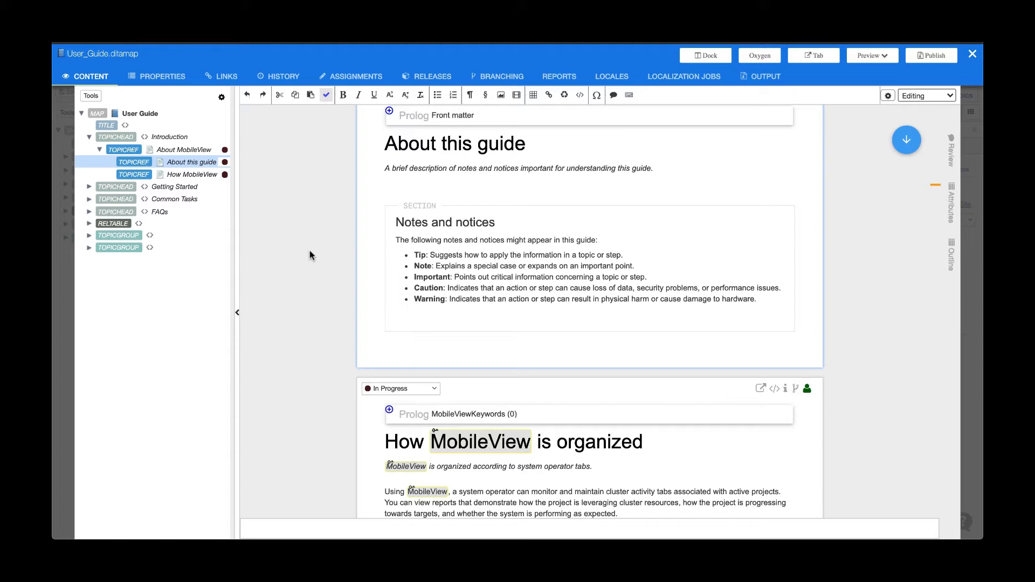
pyautogui.click(579, 96)
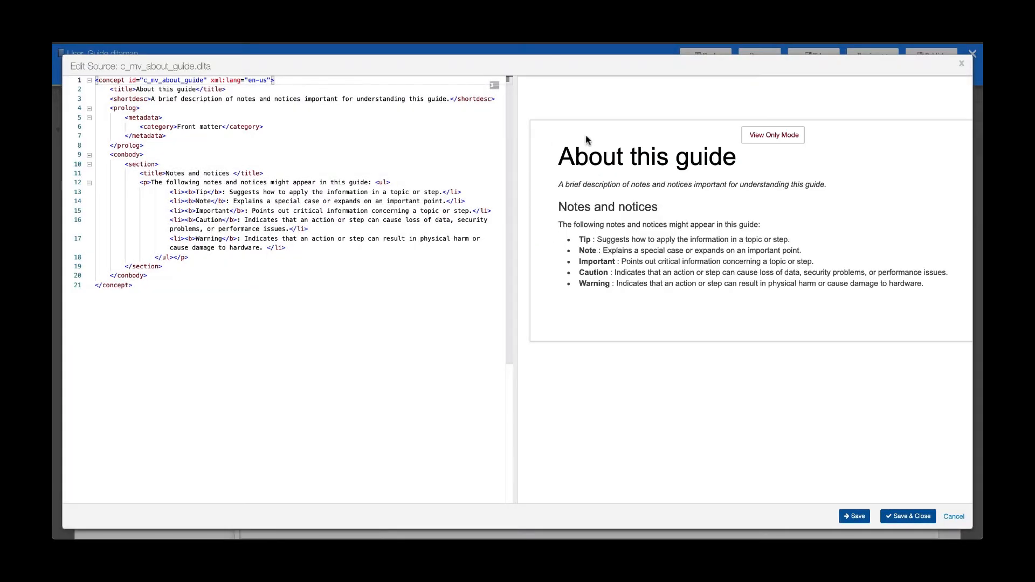
pyautogui.click(954, 516)
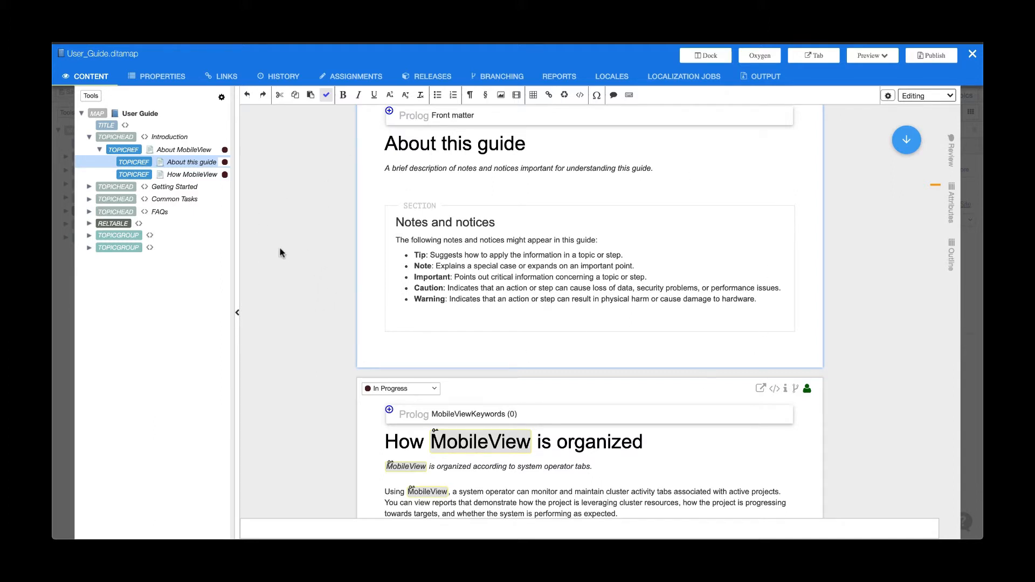
pyautogui.click(972, 54)
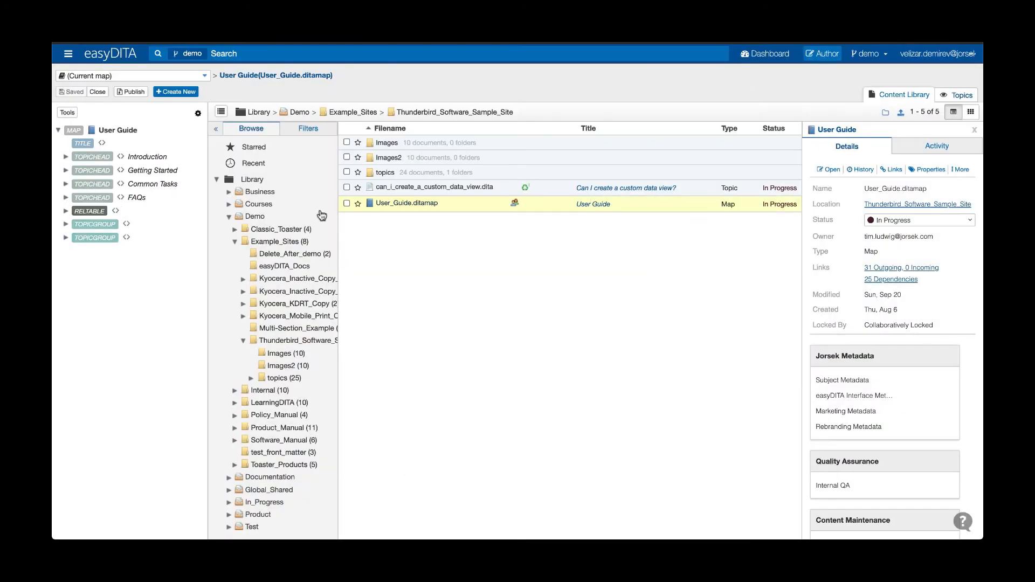
# View the available map and topic templates without creating anything, then open User_Guide.ditamap from the library.
pyautogui.click(171, 92)
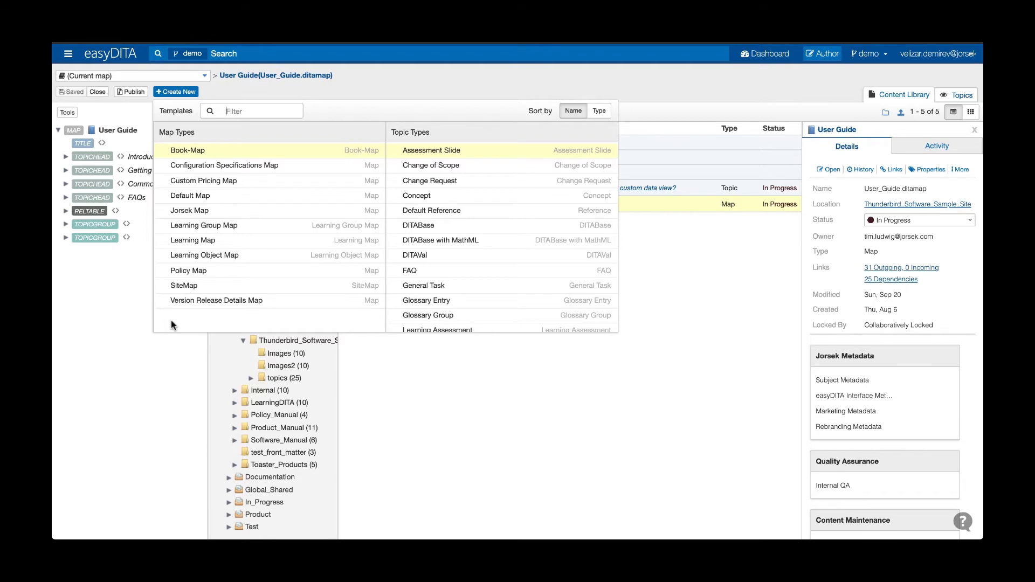
pyautogui.click(485, 418)
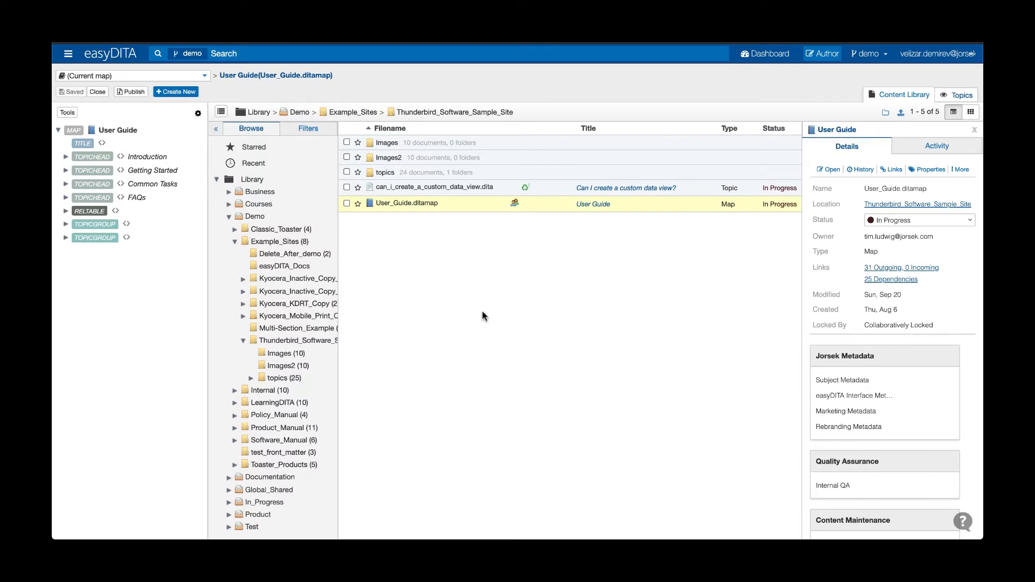
pyautogui.doubleClick(462, 207)
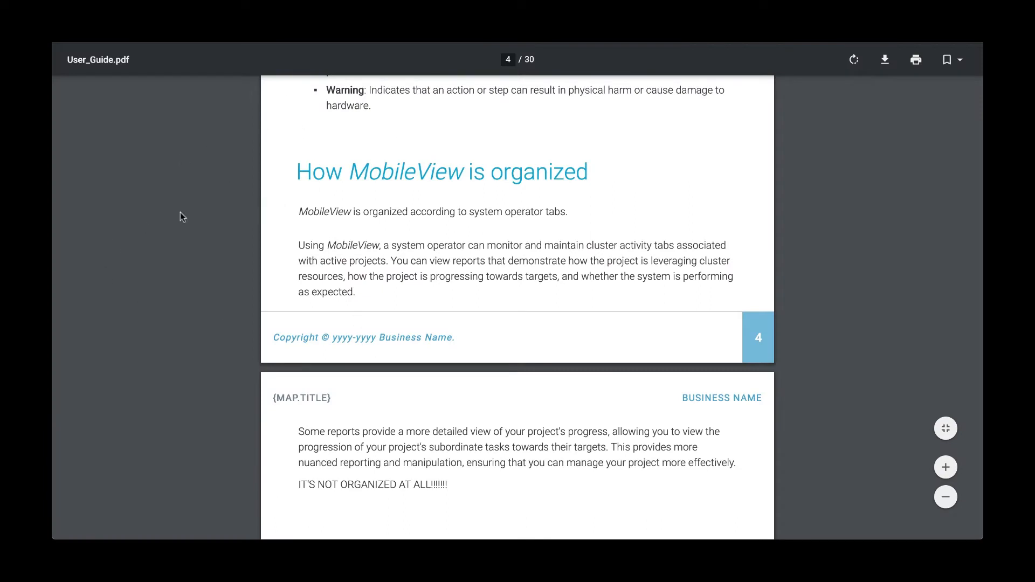
# Examine the About MobileView, About this guide and Notes and notices sections in the published User_Guide.pdf.
pyautogui.scroll(5, 231, 231)
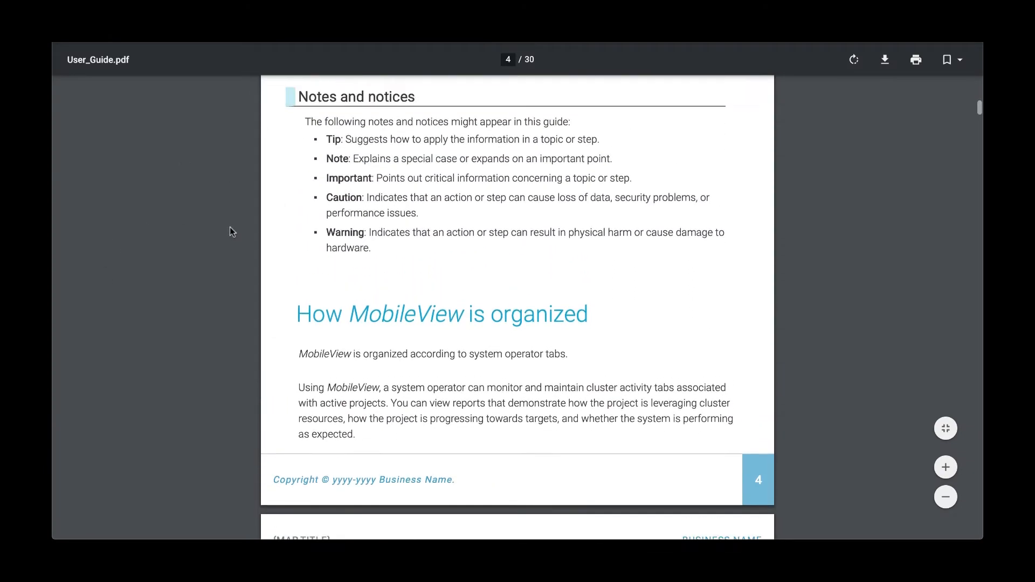
pyautogui.scroll(5, 230, 228)
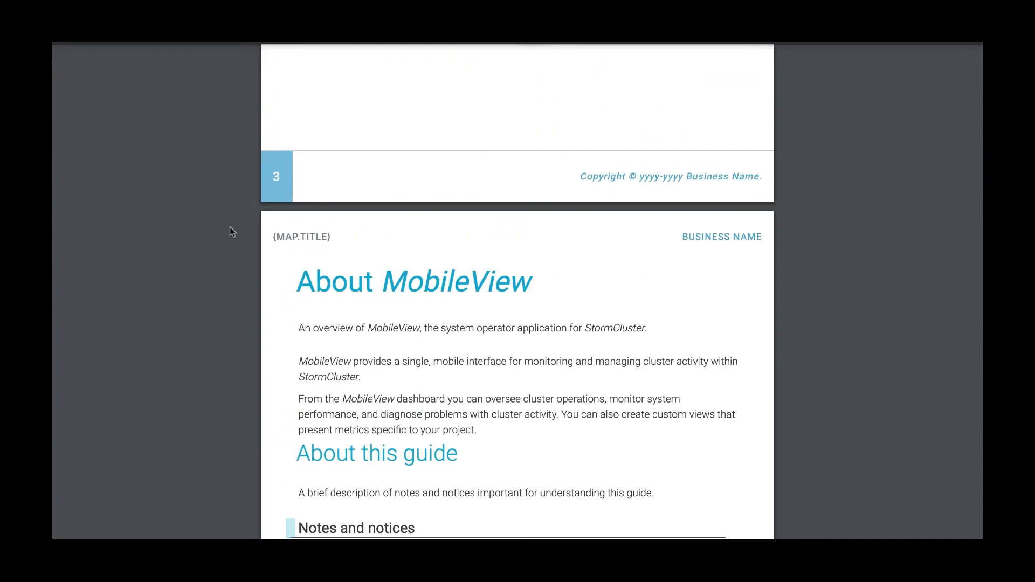
pyautogui.scroll(-2, 230, 227)
pyautogui.scroll(8, 230, 228)
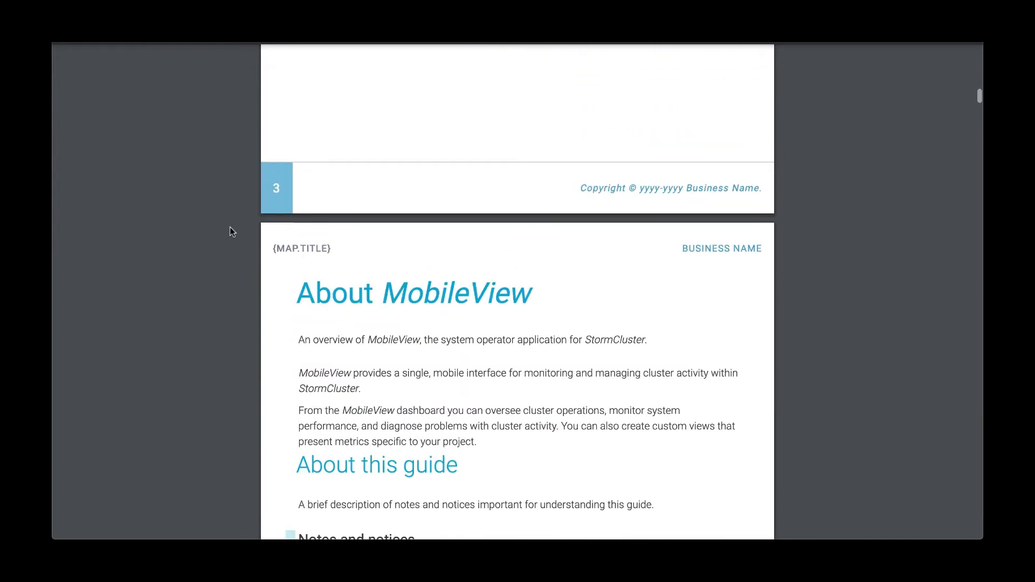
pyautogui.scroll(3, 230, 227)
pyautogui.scroll(-12, 230, 228)
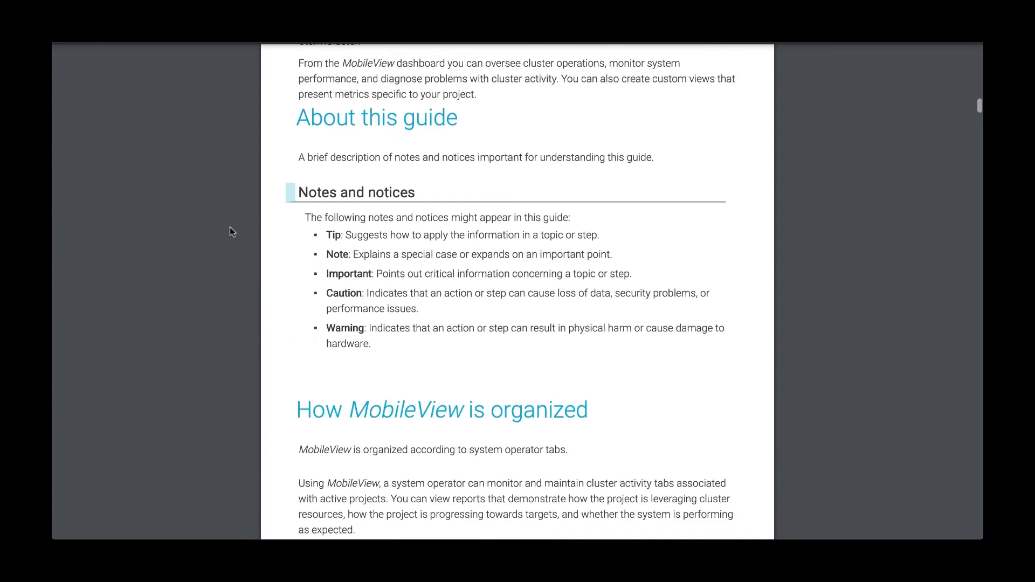
pyautogui.scroll(2, 229, 227)
pyautogui.scroll(1, 229, 228)
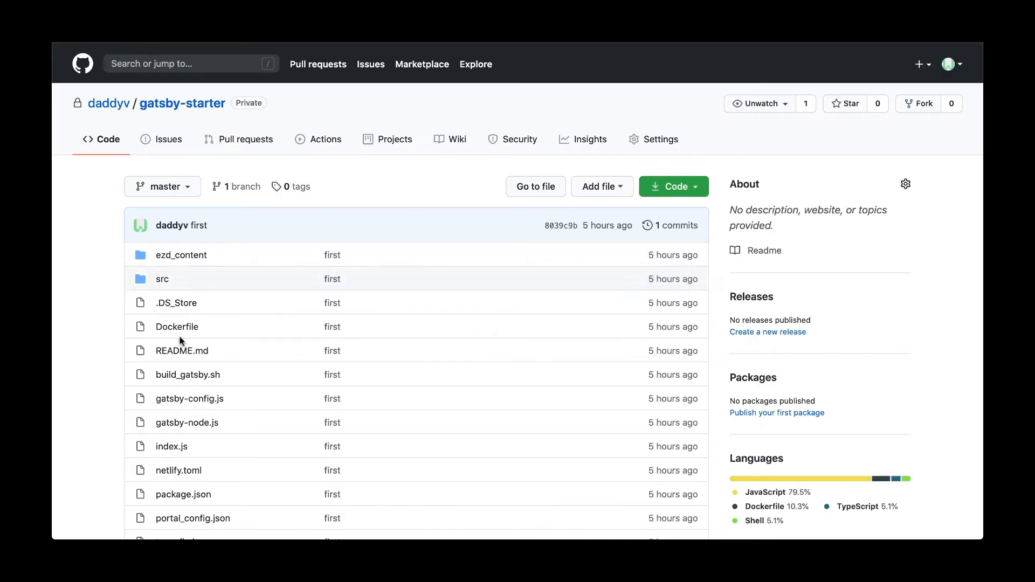
# Start a Netlify deployment from the gatsby-starter repository's README and connect Netlify to GitHub.
pyautogui.scroll(-5, 66, 357)
pyautogui.scroll(-2, 86, 288)
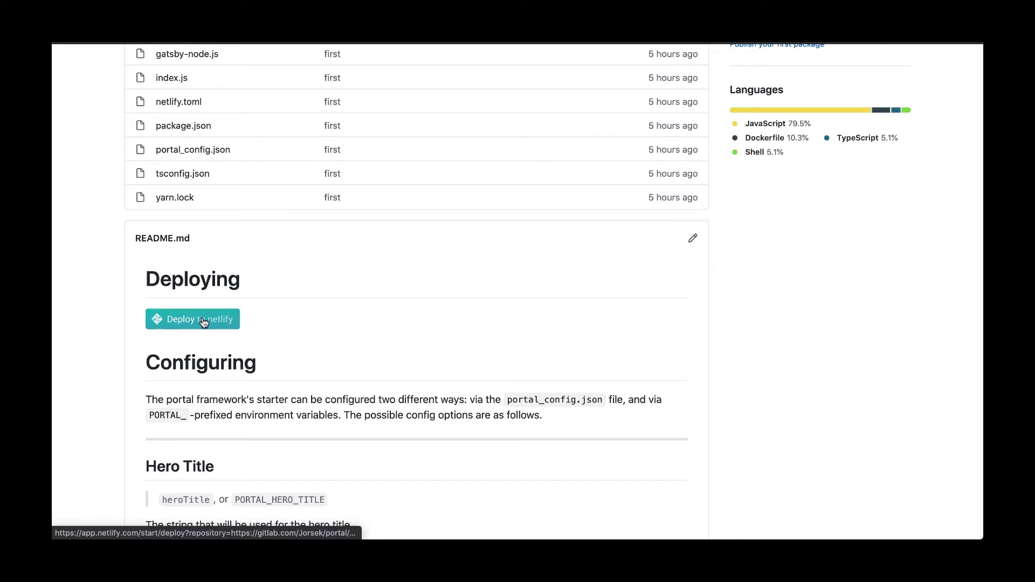
pyautogui.click(204, 321)
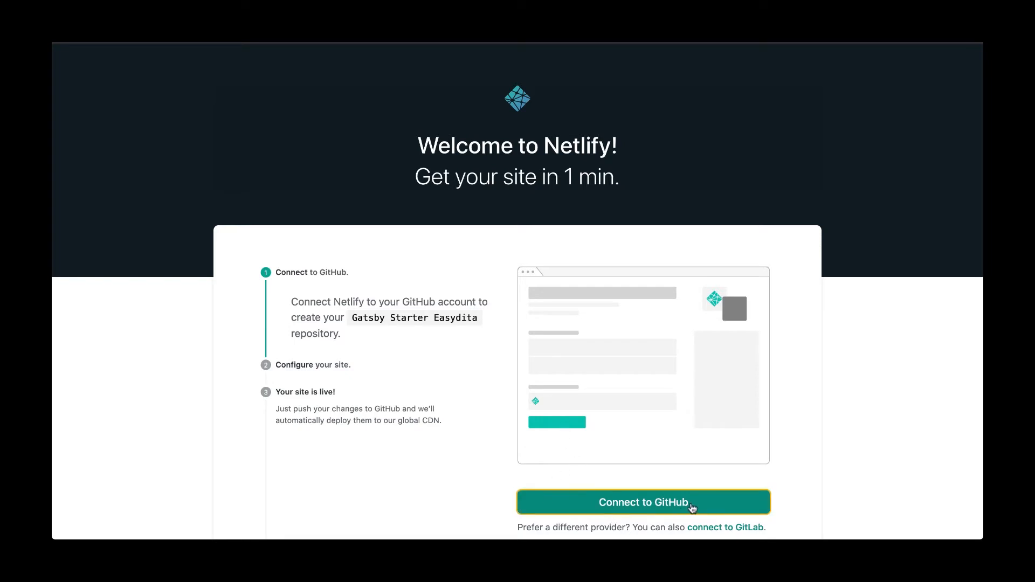
pyautogui.click(706, 502)
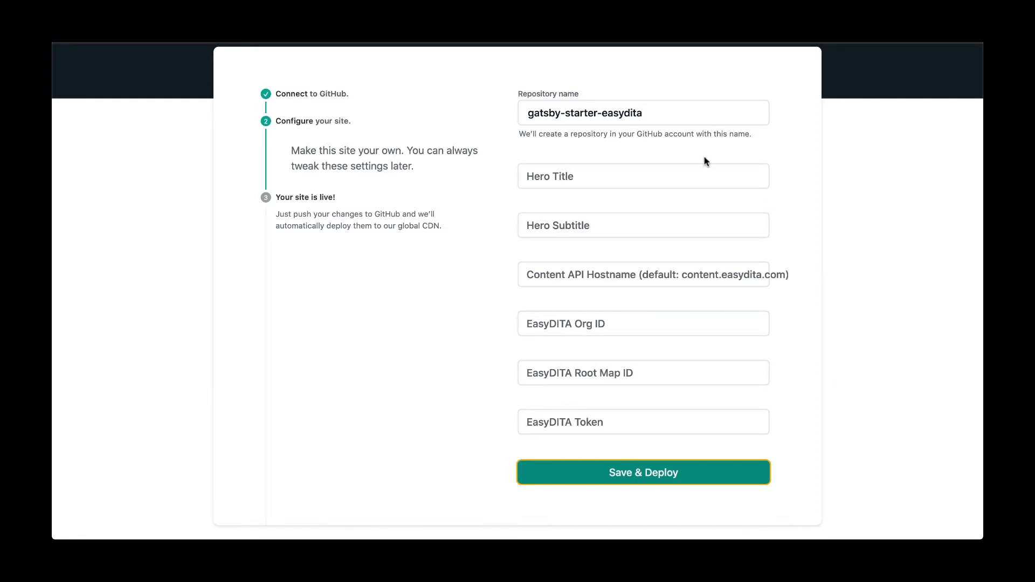
# Set the repository name of the new site to "gatsby-starting-easydita-1".
pyautogui.tripleClick(636, 112)
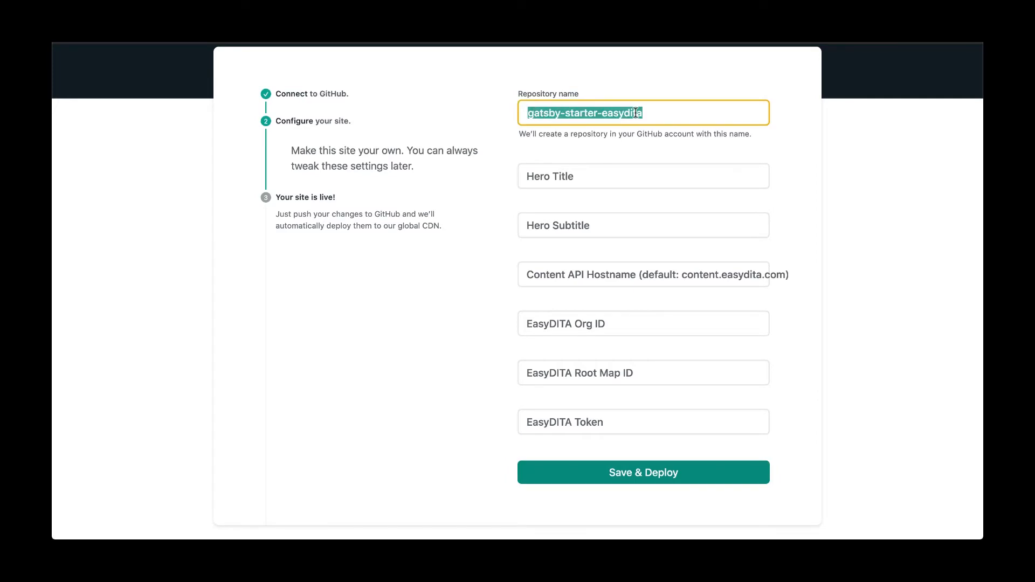
pyautogui.write('gatsby-')
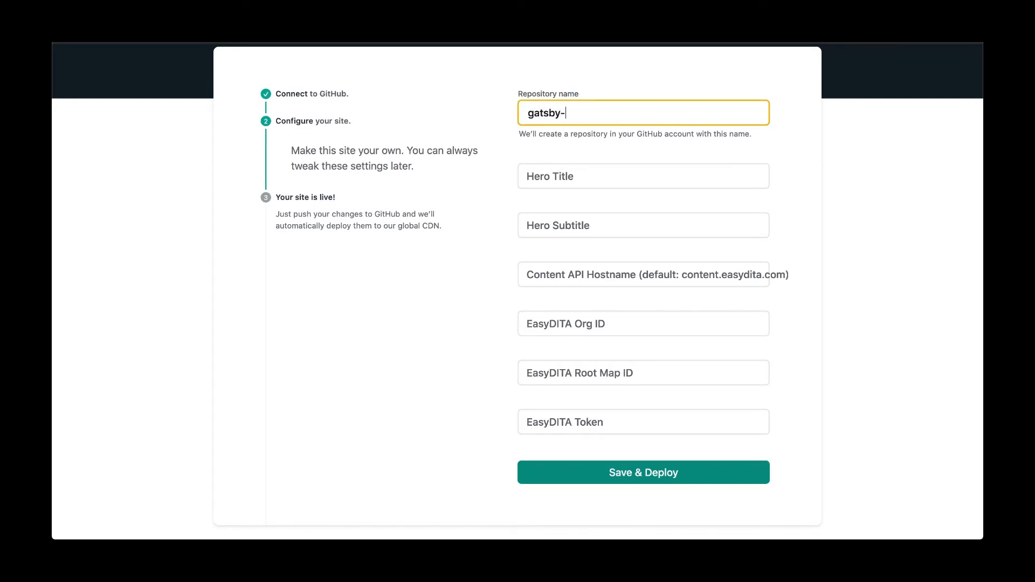
pyautogui.write('starting-easydita-1')
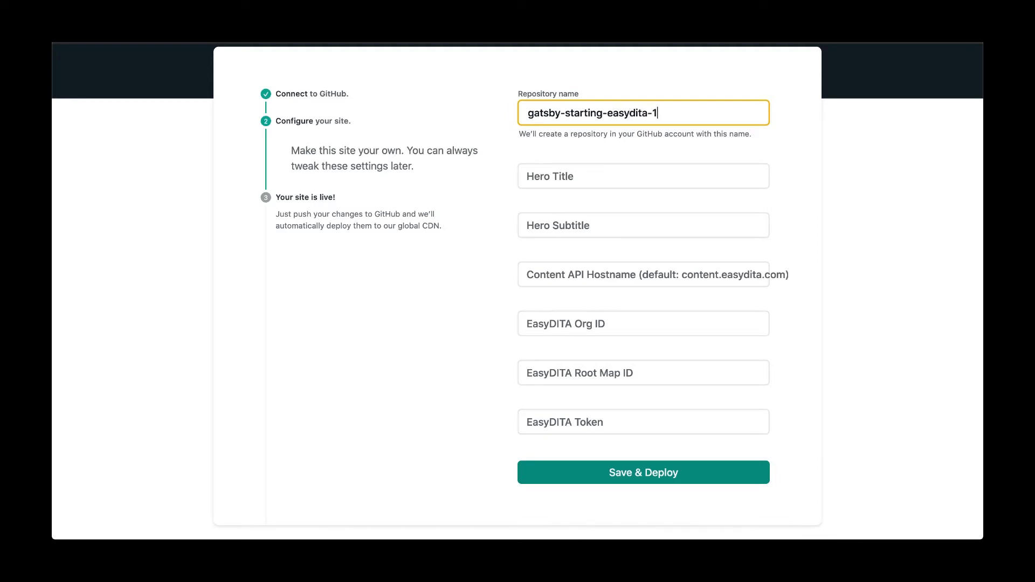
pyautogui.click(477, 179)
# Set the hero title to "Welcome to ThunderBird!" and the hero subtitle to "Learn about our product".
pyautogui.click(587, 182)
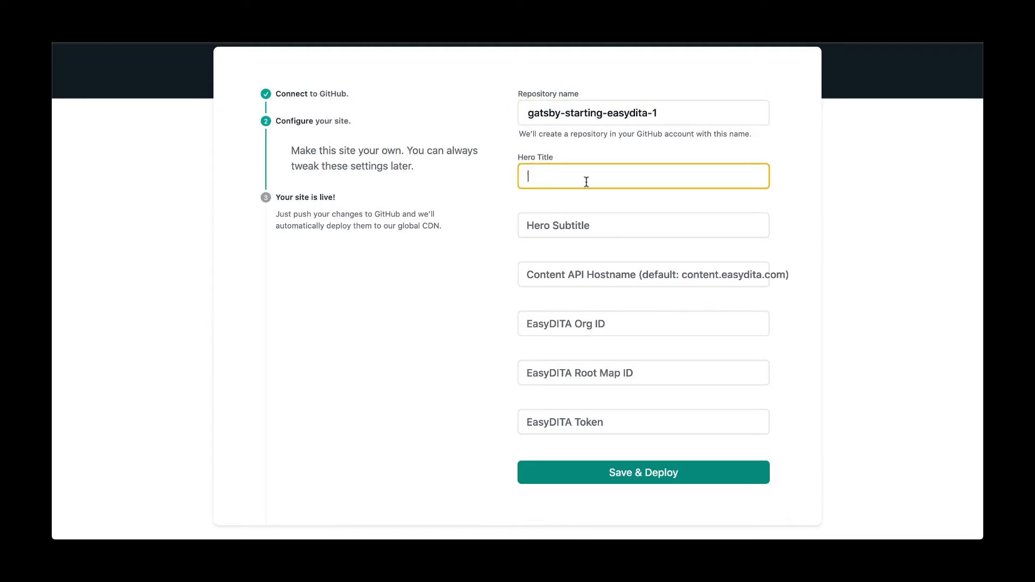
pyautogui.write('Welcome to ThunderBird!')
pyautogui.press('Tab')
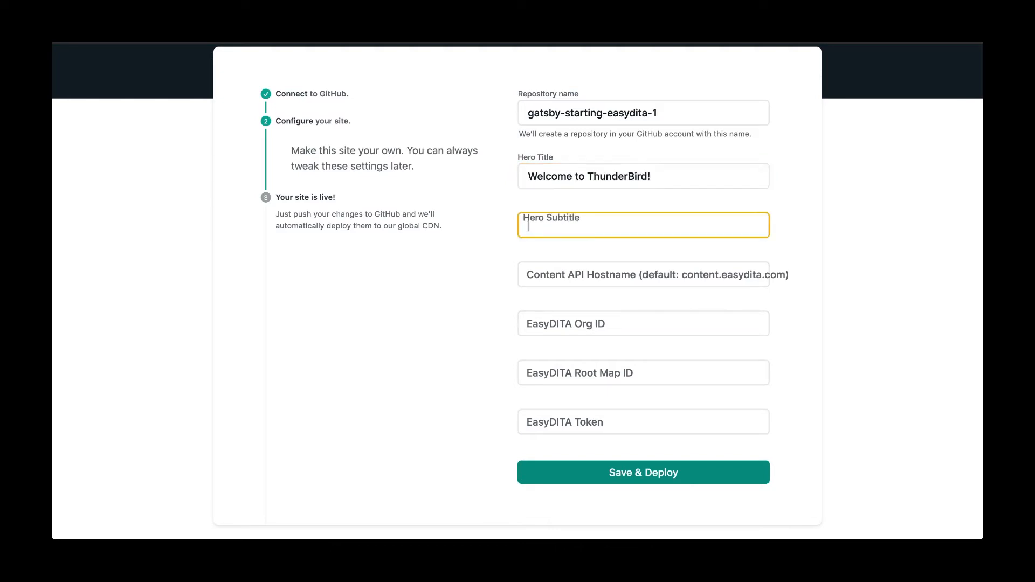
pyautogui.write('L')
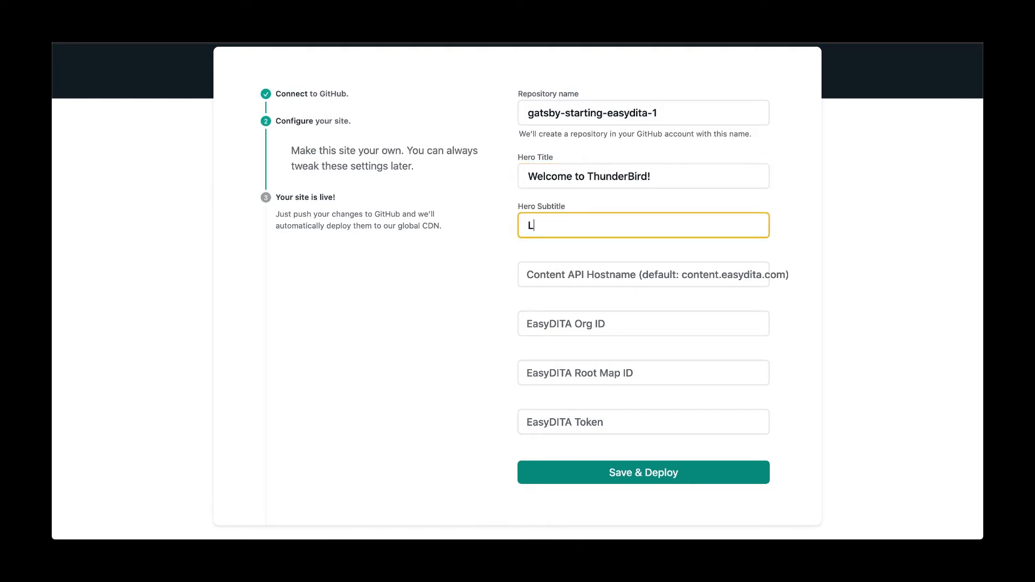
pyautogui.write('earn about our product')
pyautogui.click(453, 286)
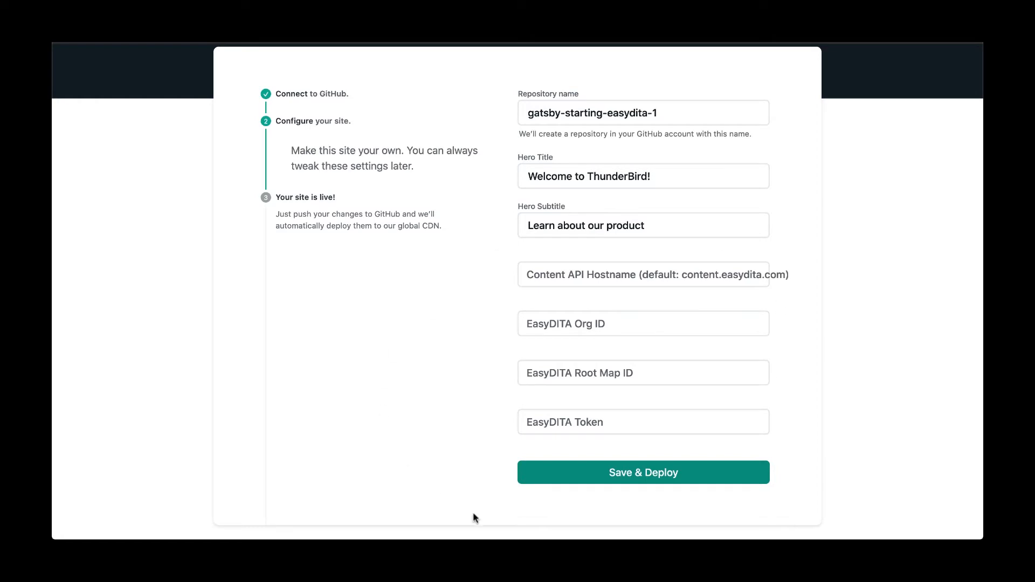
# Set the Content API hostname to content-trial.easydita.com and the EasyDITA Org ID to jorsek.
pyautogui.click(654, 275)
pyautogui.write('content-trialea')
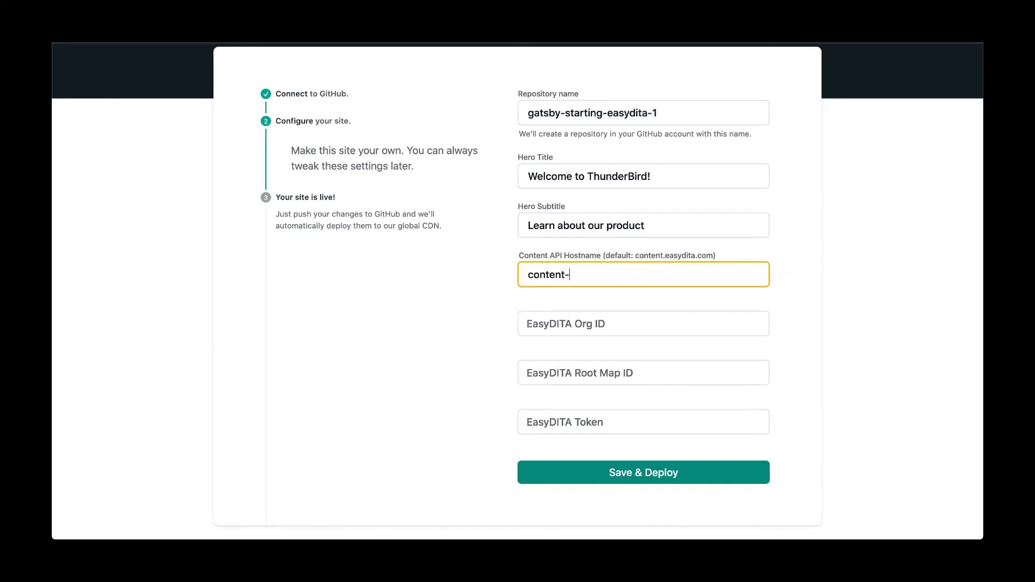
pyautogui.press('BackSpace')
pyautogui.press('BackSpace')
pyautogui.write('.easydita.com')
pyautogui.press('Tab')
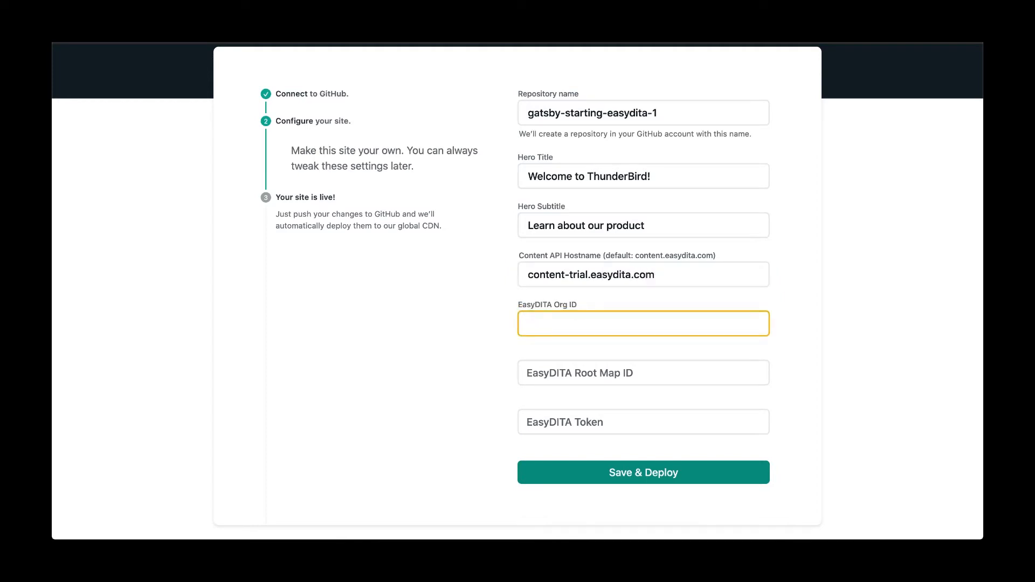
pyautogui.write('jorsek')
pyautogui.click(494, 300)
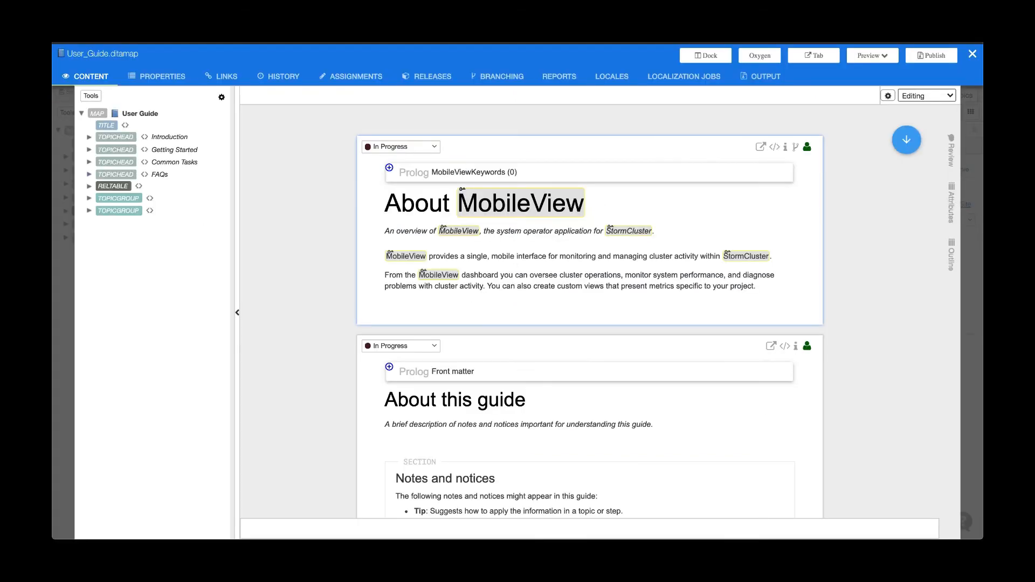
# Get the UUID from the properties of User_Guide.ditamap in easyDITA and enter it as the EasyDITA Root Map ID in Netlify.
pyautogui.click(162, 80)
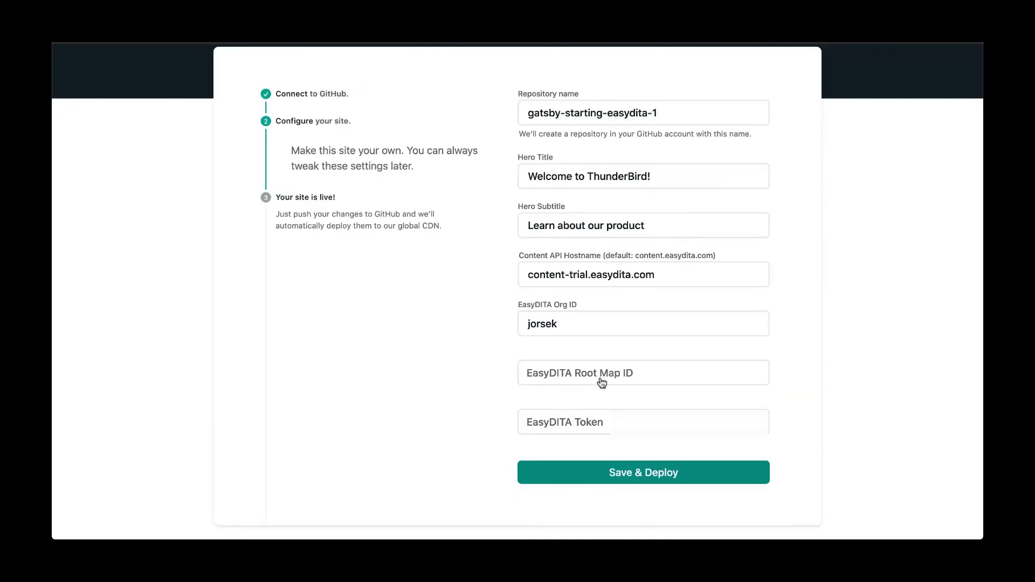
pyautogui.click(600, 376)
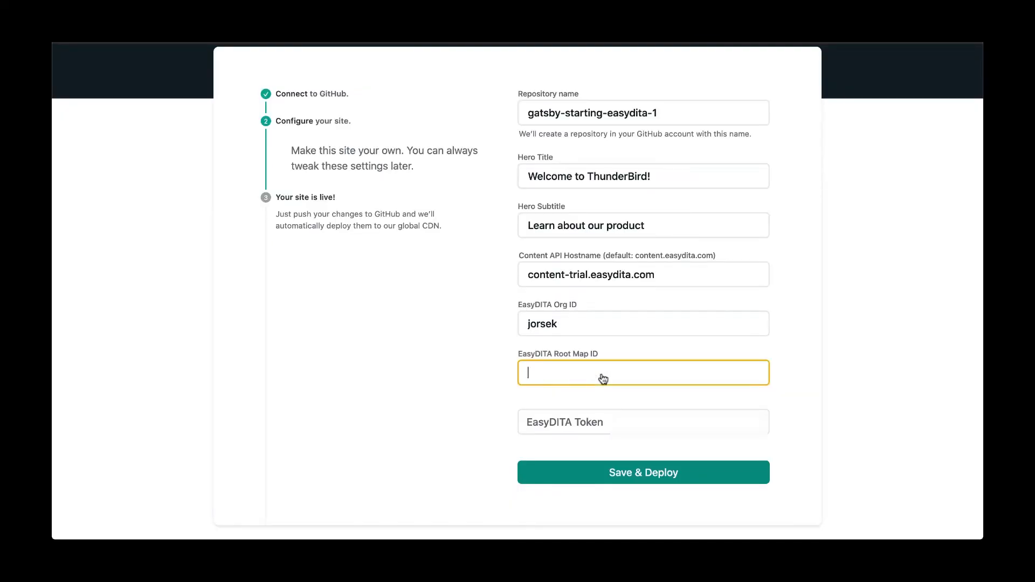
pyautogui.write('3ef2a9a0-d7e3-11ea-8e9b-0242f2c6418c')
pyautogui.click(426, 369)
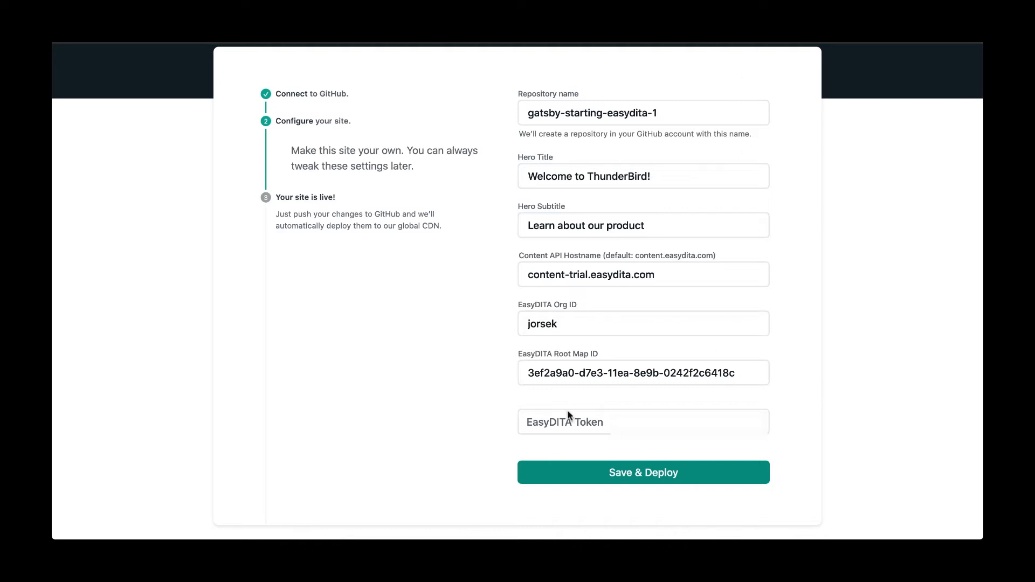
# Enter the EasyDITA token, then save the configuration and deploy the site.
pyautogui.click(587, 431)
pyautogui.hotkey('ctrl', 'v')
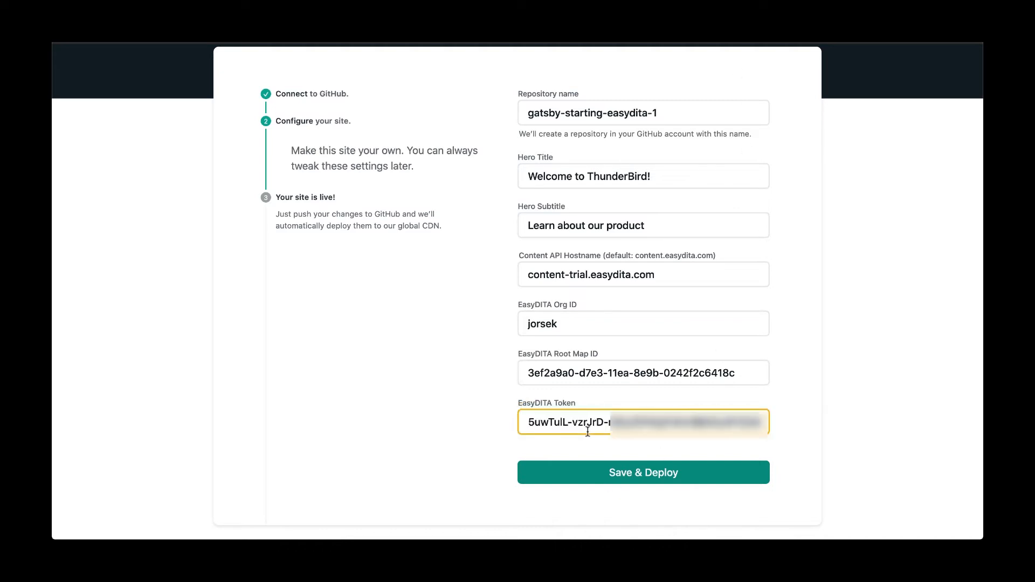
pyautogui.click(477, 426)
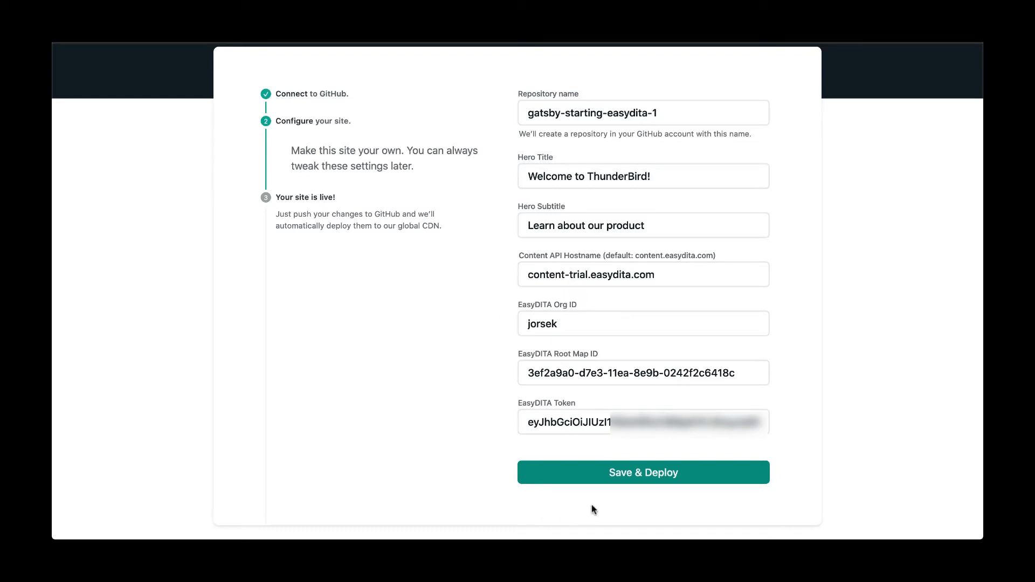
pyautogui.click(592, 474)
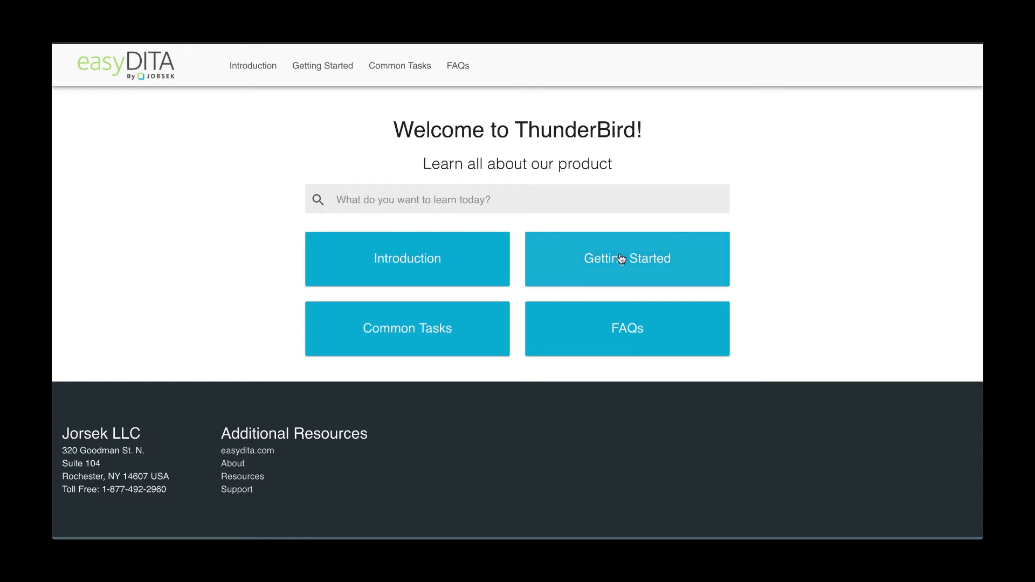
# Open the Getting Started section of the deployed portal and read through its "Logging on to MobileView" topic.
pyautogui.click(650, 267)
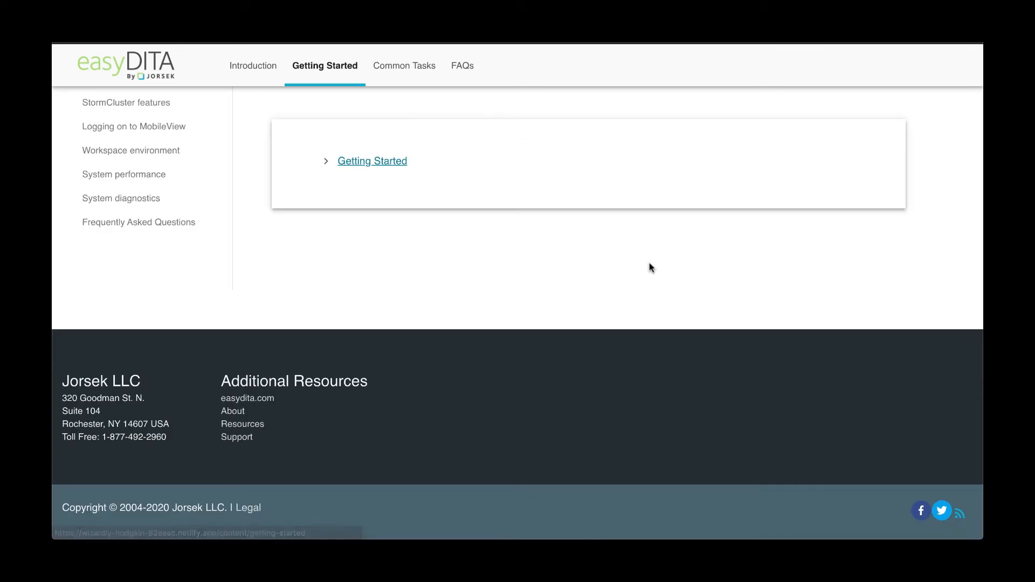
pyautogui.click(142, 129)
pyautogui.scroll(-7, 253, 303)
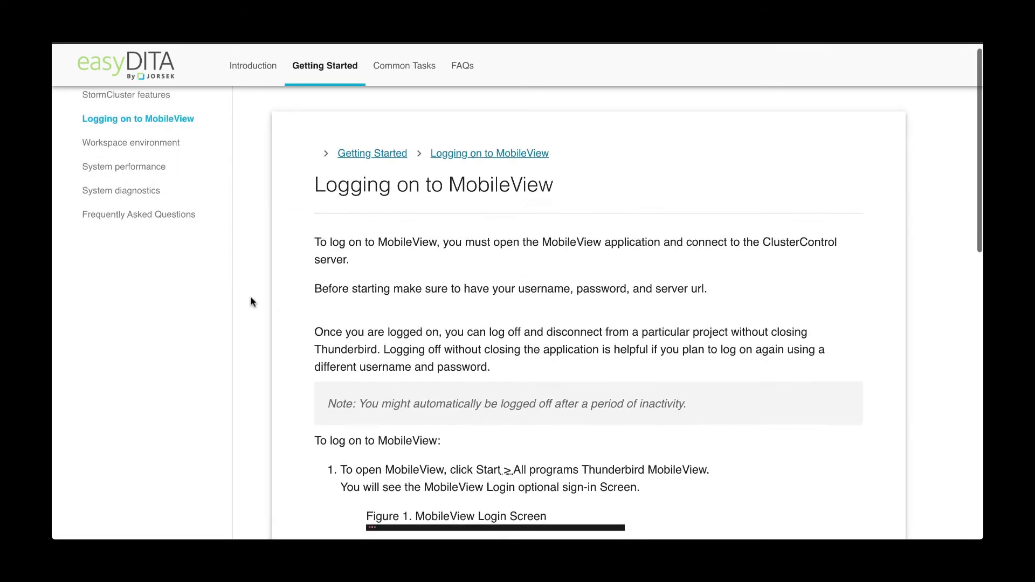
pyautogui.scroll(7, 253, 303)
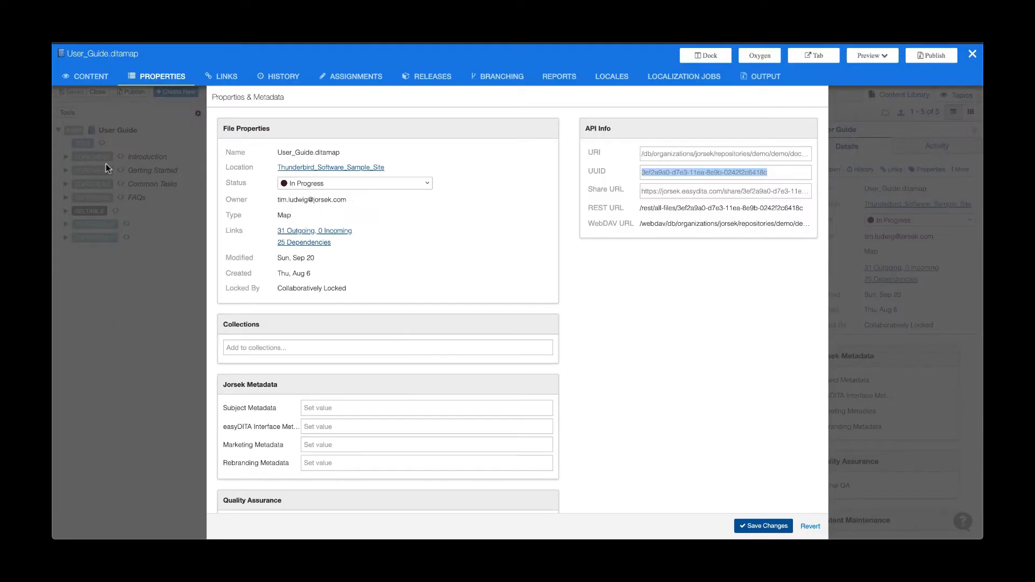
# View the content of User_Guide.ditamap in easyDITA and look through its introductory topics to "How MobileView is organized".
pyautogui.click(97, 76)
pyautogui.scroll(-15, 362, 253)
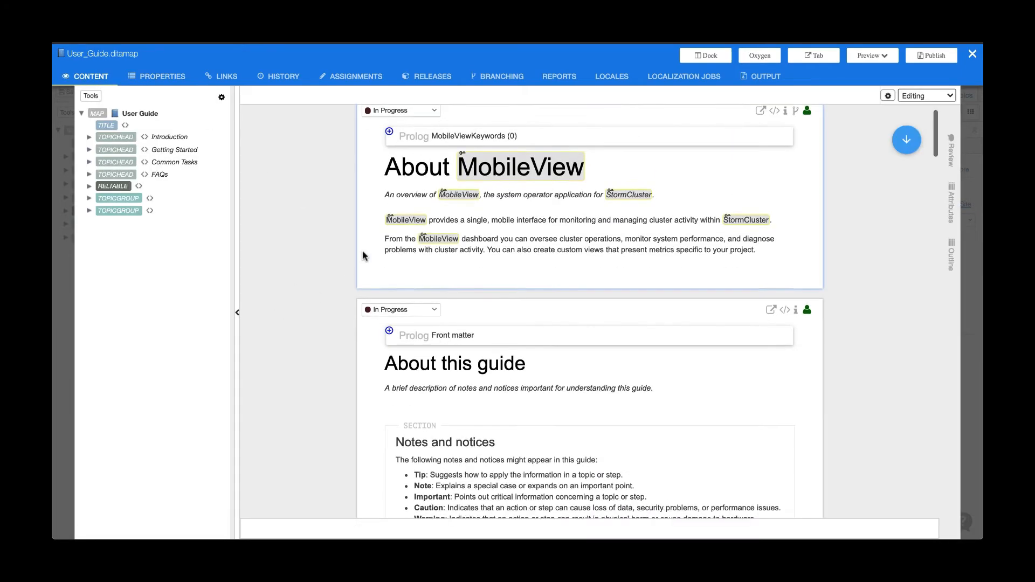
pyautogui.scroll(5, 311, 244)
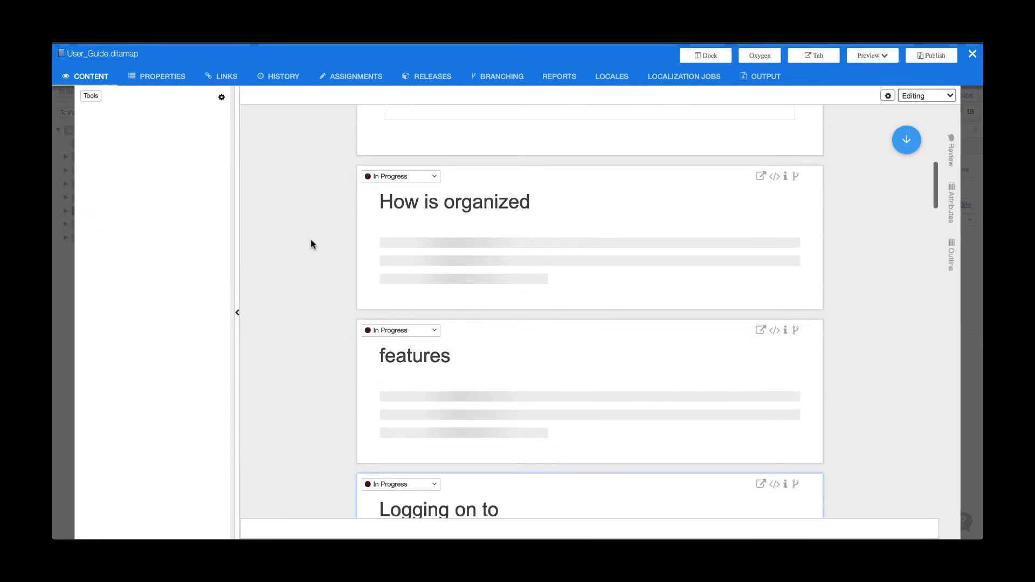
pyautogui.scroll(-2, 305, 292)
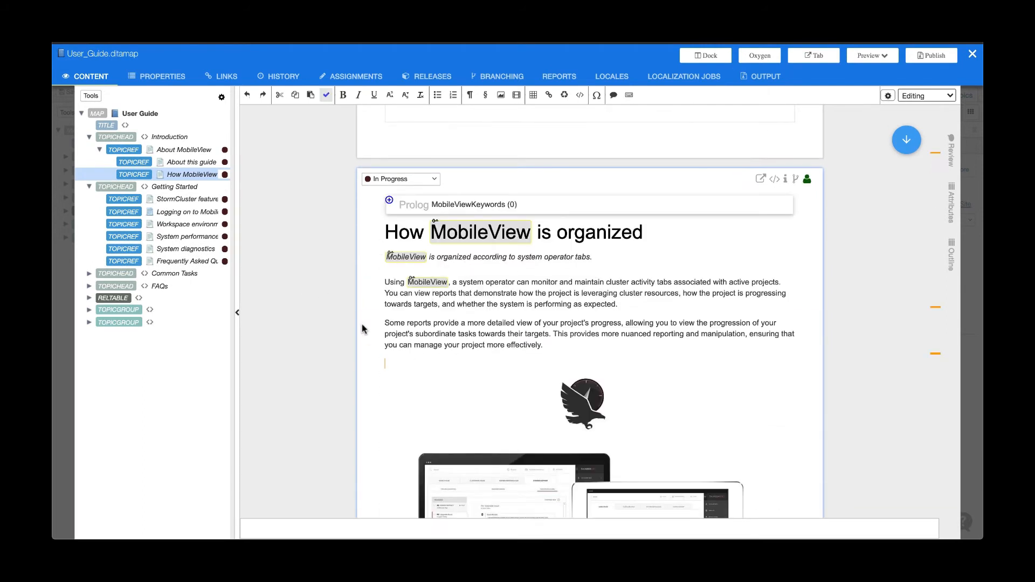
pyautogui.scroll(-1, 363, 328)
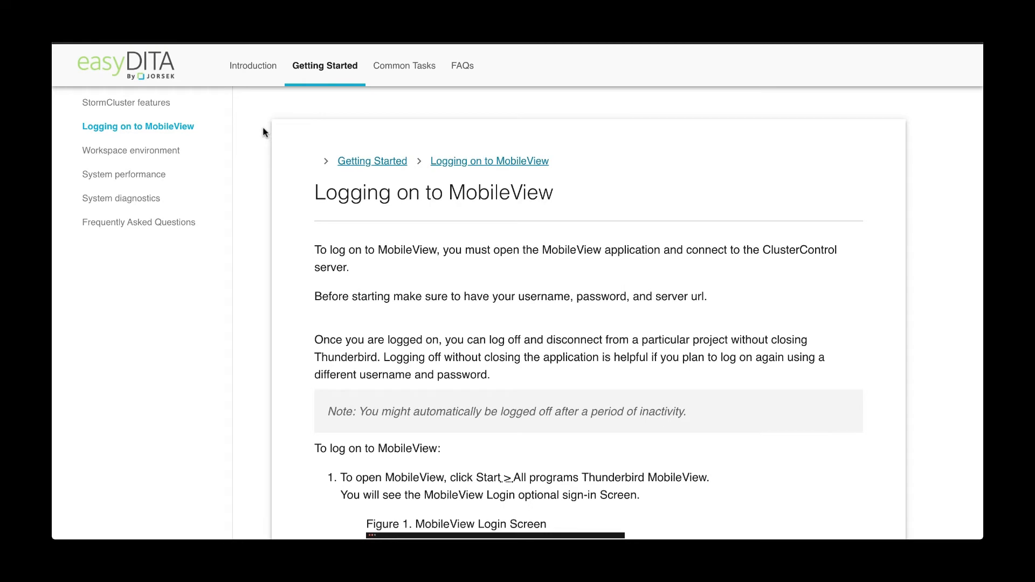
# Return to the deployed portal's home page, search for "orga" and open the "How MobileView is organized" result.
pyautogui.click(141, 74)
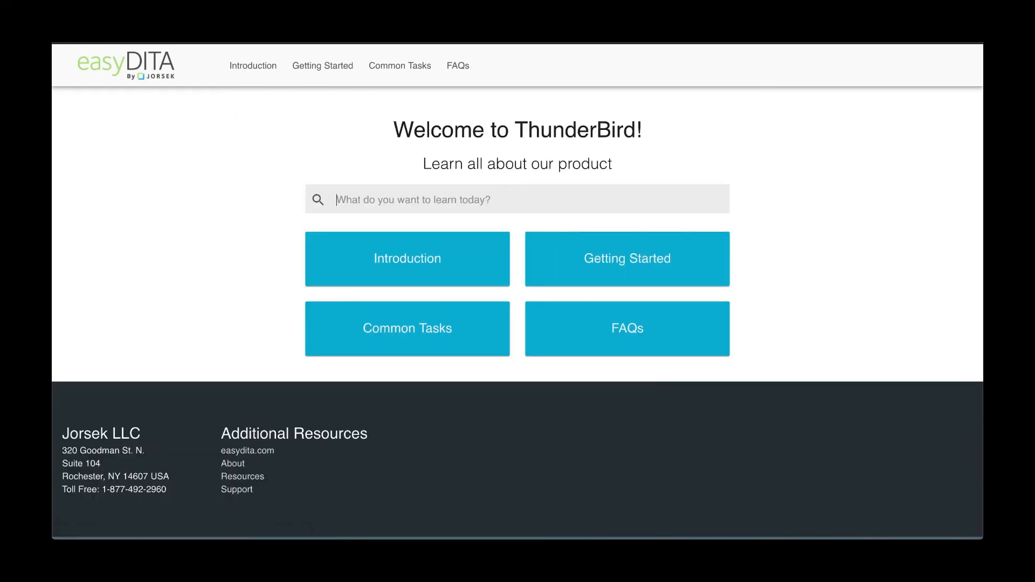
pyautogui.write('orga')
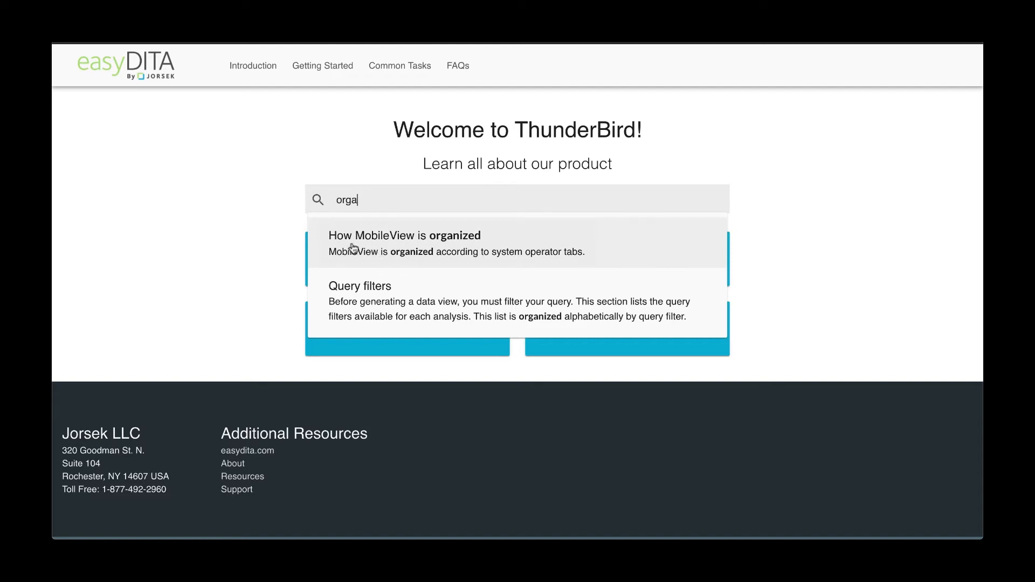
pyautogui.click(556, 239)
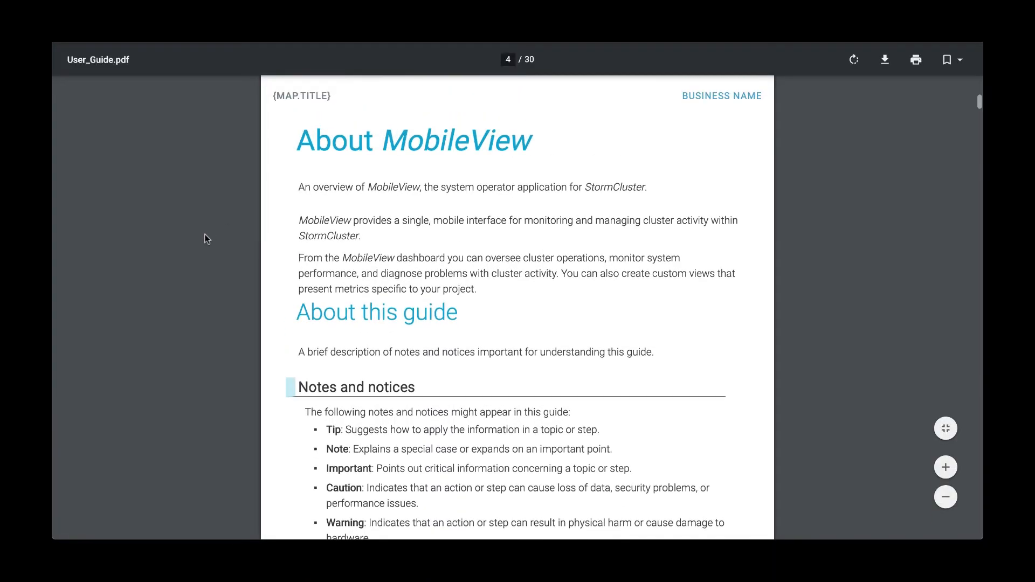
# Compare User_Guide.pdf with the source topics in the easyDITA map, from "About this guide" to "StormCluster features", and close the map.
pyautogui.scroll(-6, 205, 234)
pyautogui.scroll(-2, 205, 234)
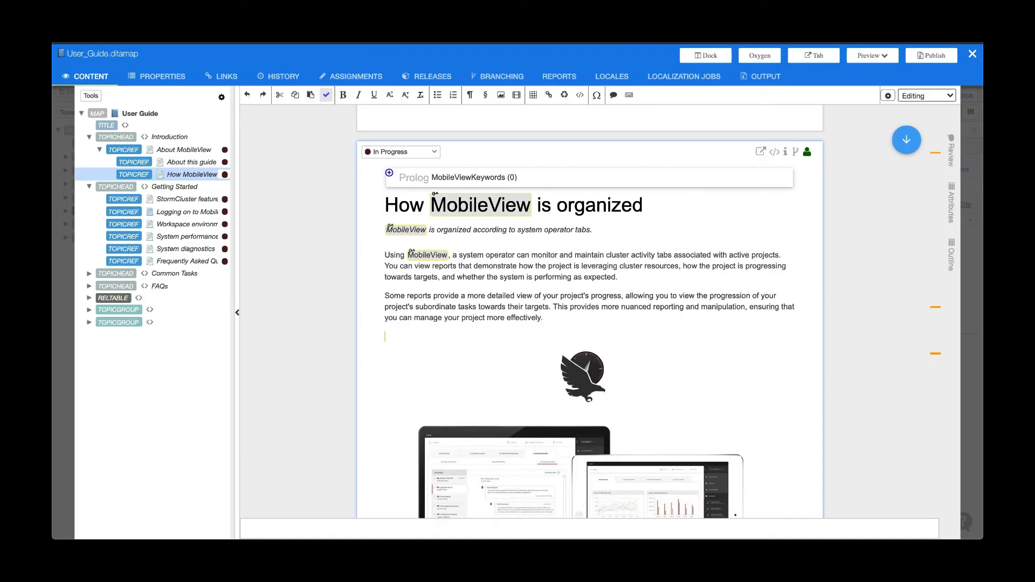
pyautogui.scroll(-3, 336, 263)
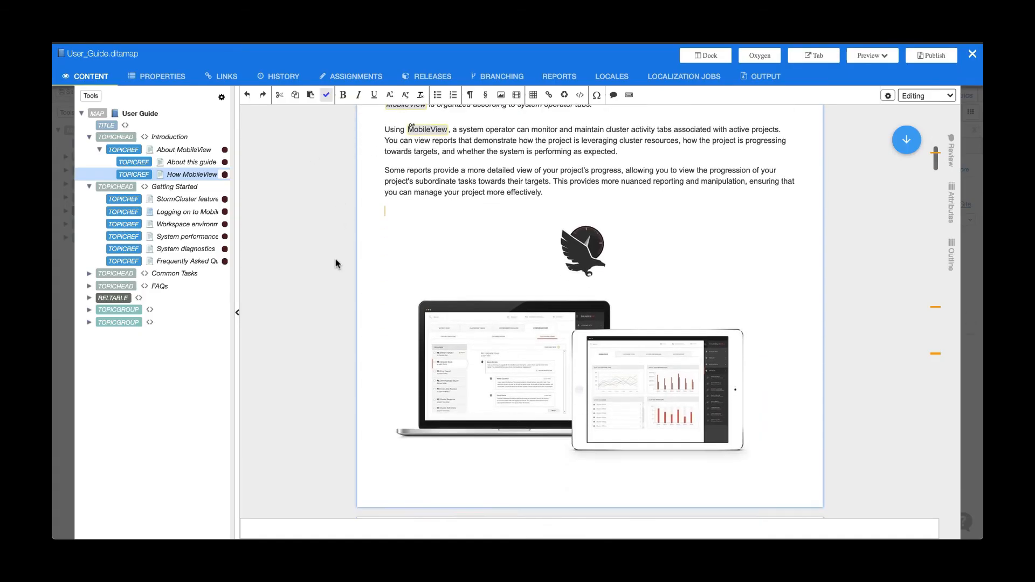
pyautogui.scroll(-8, 336, 263)
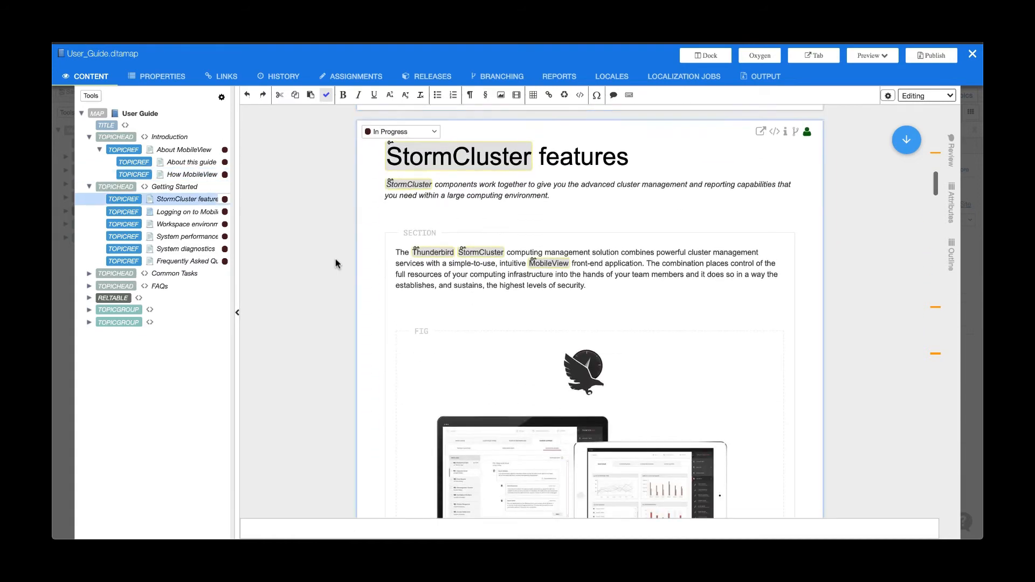
pyautogui.scroll(-3, 340, 261)
pyautogui.scroll(12, 340, 261)
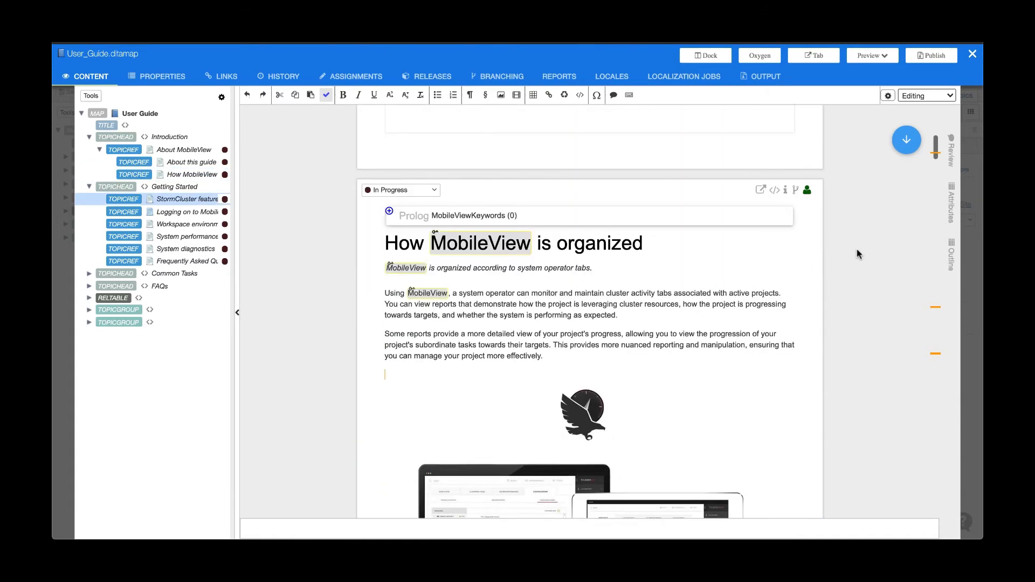
pyautogui.scroll(1, 848, 307)
pyautogui.scroll(-1, 848, 308)
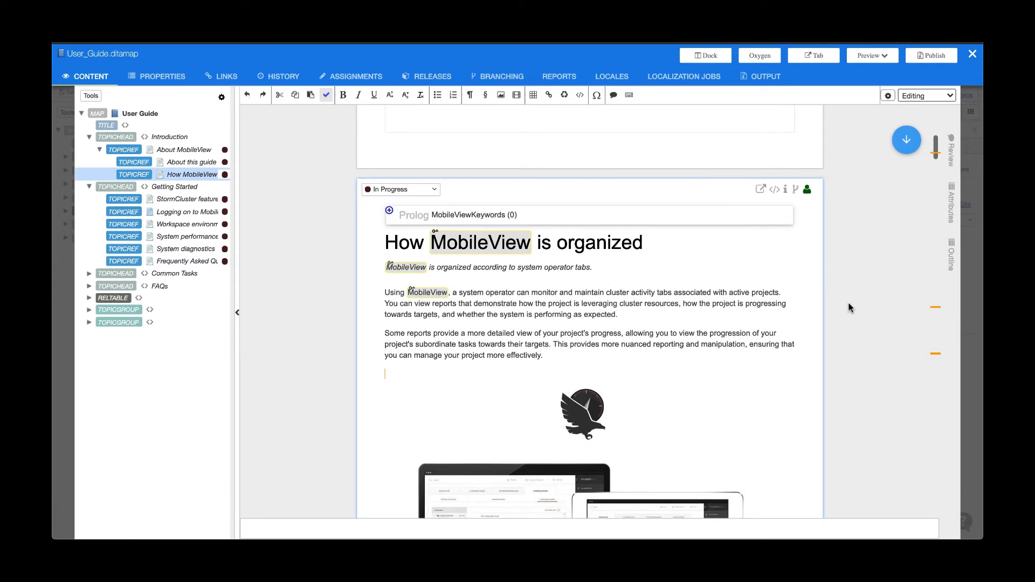
pyautogui.scroll(5, 628, 308)
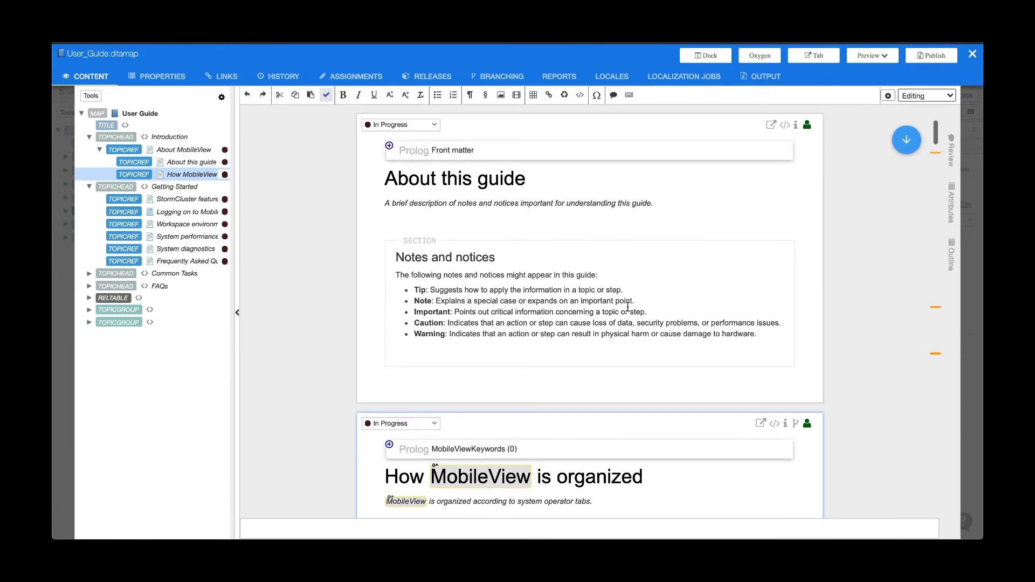
pyautogui.scroll(-4, 628, 307)
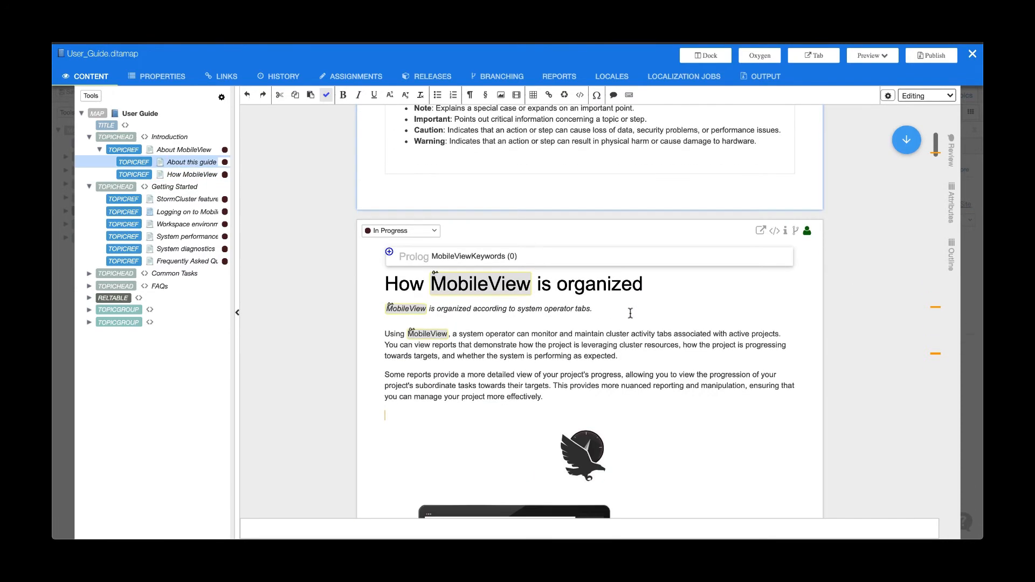
pyautogui.click(976, 54)
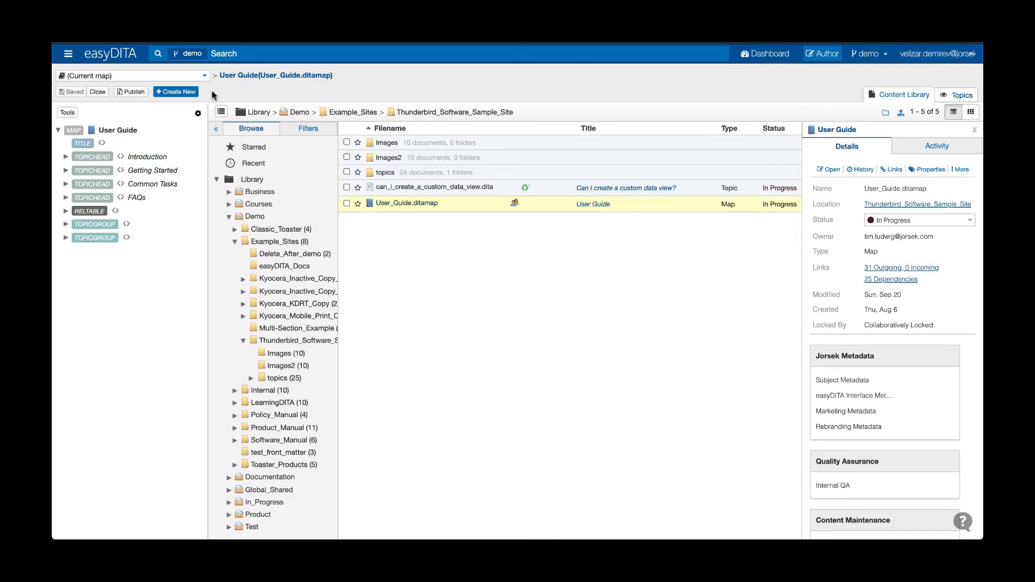
# Create a new topic titled "How can I view Metrics?" in the Thunderbird_Software_Sample_Site folder, using the Topic template.
pyautogui.click(175, 95)
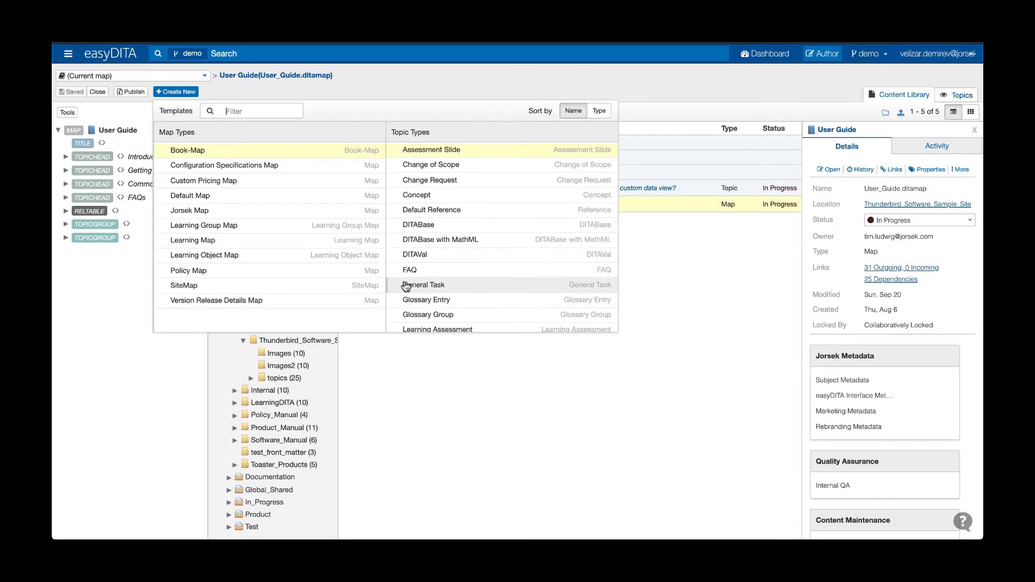
pyautogui.scroll(-5, 431, 291)
pyautogui.click(444, 298)
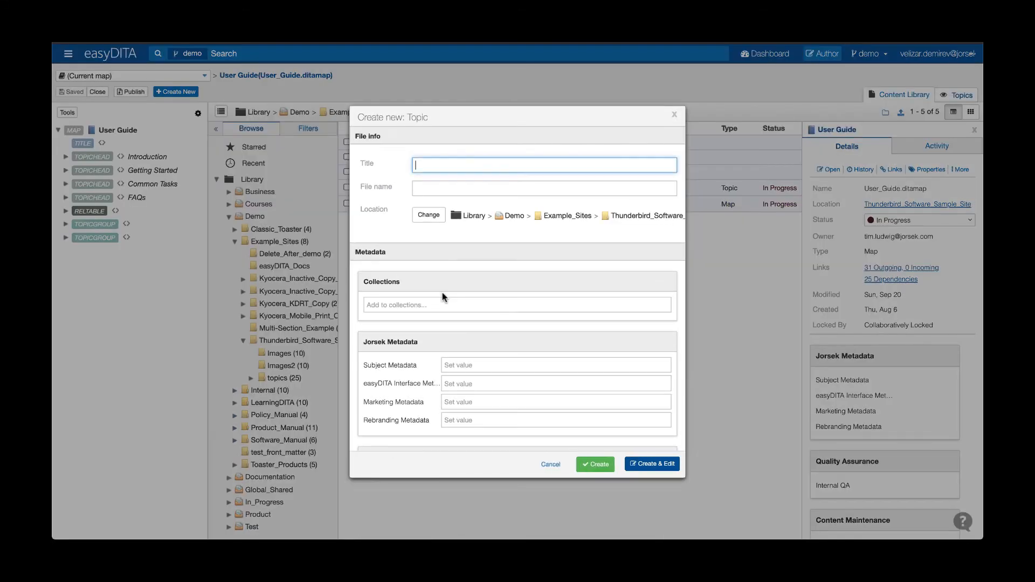
pyautogui.write('How can I view Metrics')
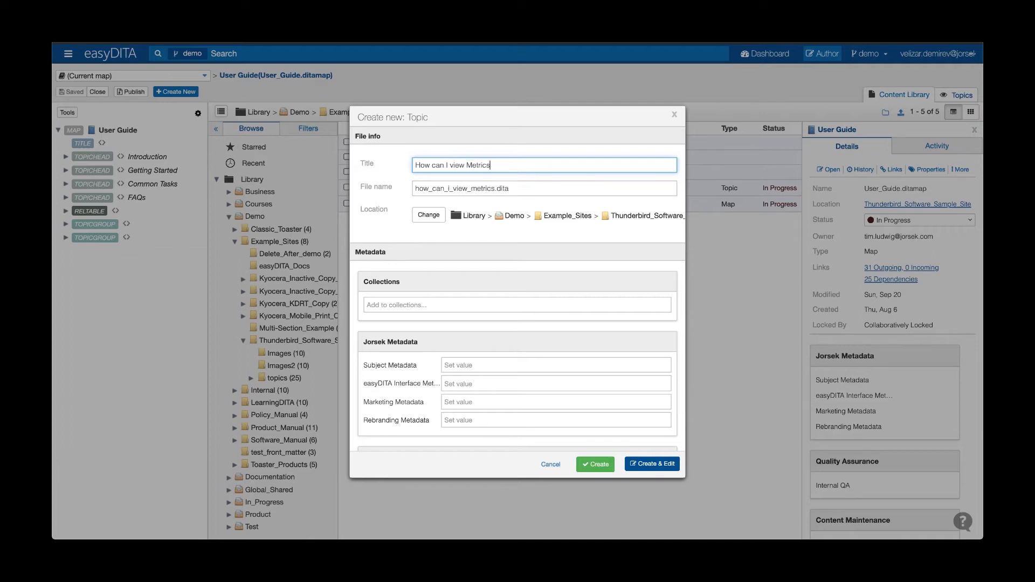
pyautogui.press('BackSpace')
pyautogui.click(595, 465)
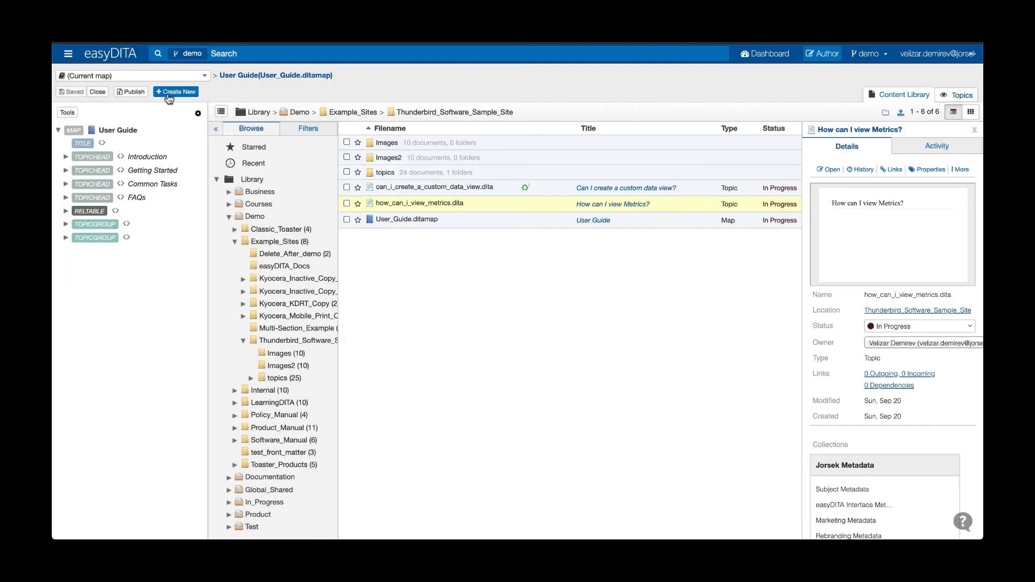
# Create another Topic-template file titled "How can I log off of ThunderBird?" in the same folder.
pyautogui.click(168, 95)
pyautogui.scroll(-3, 478, 270)
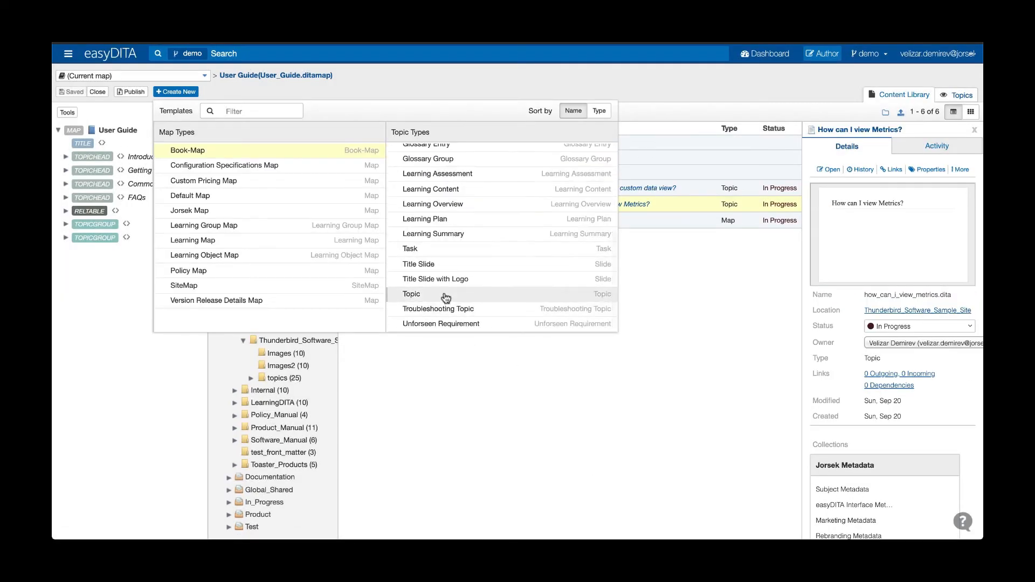
pyautogui.click(446, 295)
pyautogui.write('How')
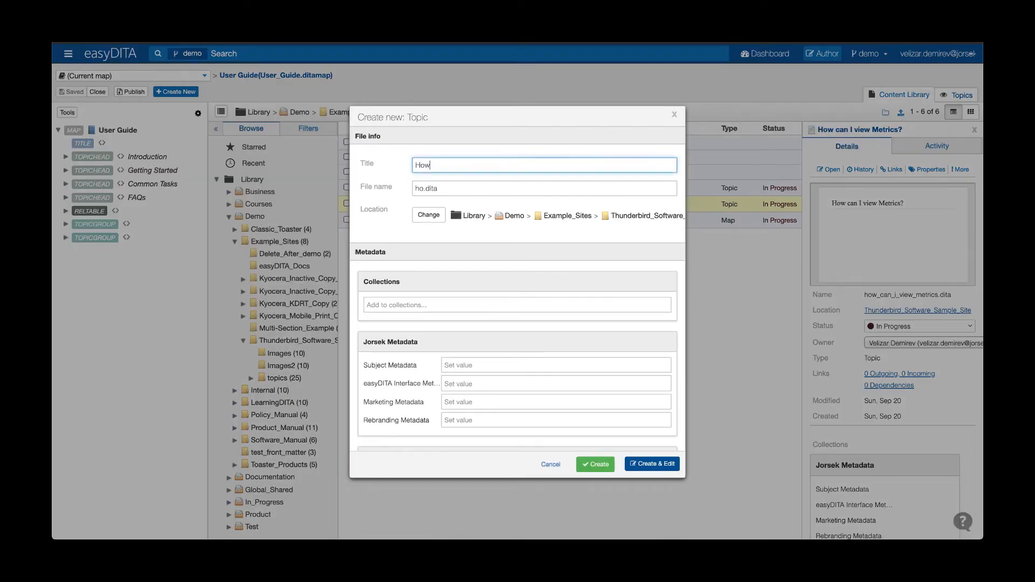
pyautogui.write(' can I log off of Thun')
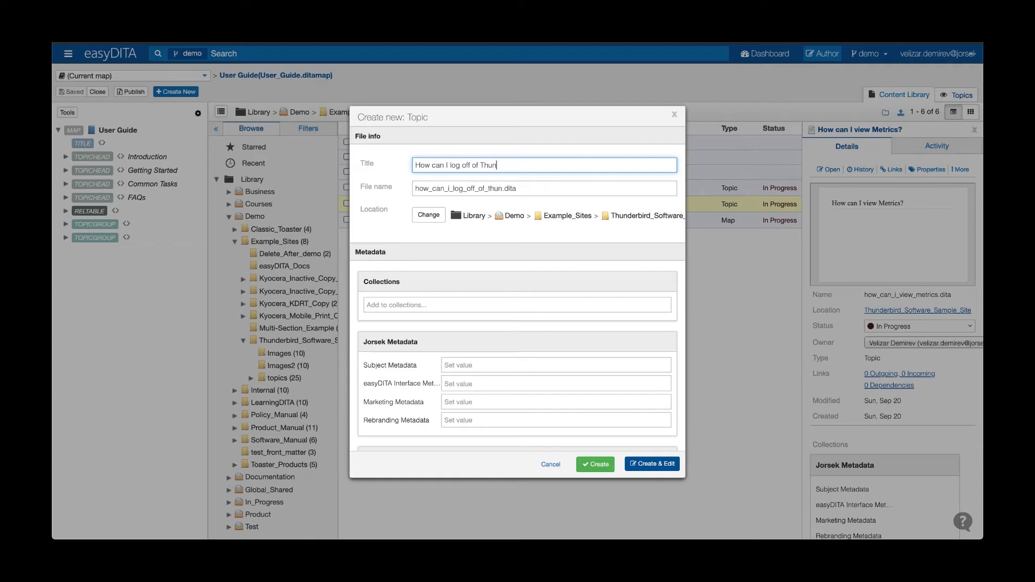
pyautogui.write('derBird?')
pyautogui.click(600, 465)
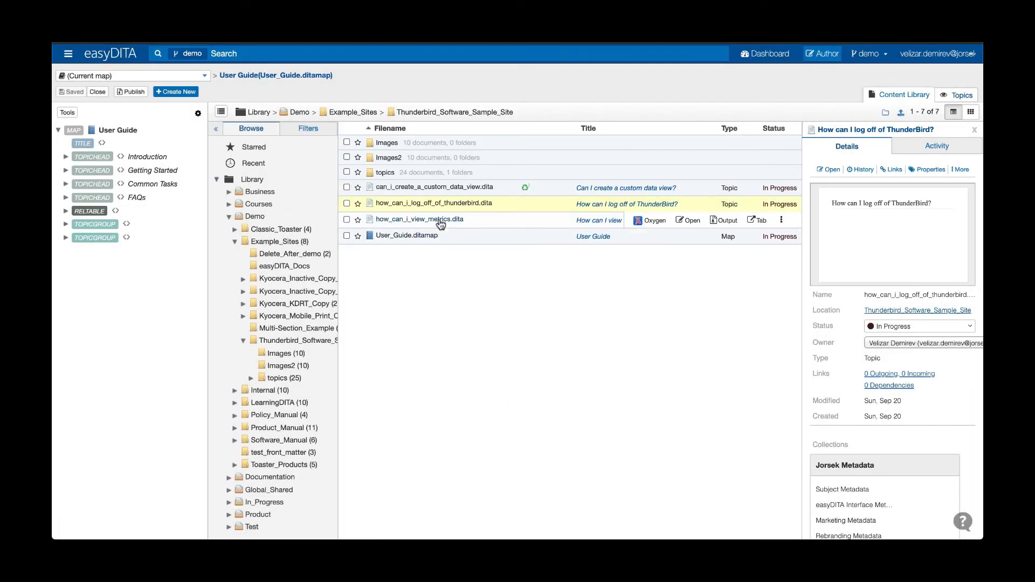
# Write "You can view Metrics data in the ThunderBird dashboard." as the paragraph of the Metrics topic, and reopen it to check the text.
pyautogui.click(439, 221)
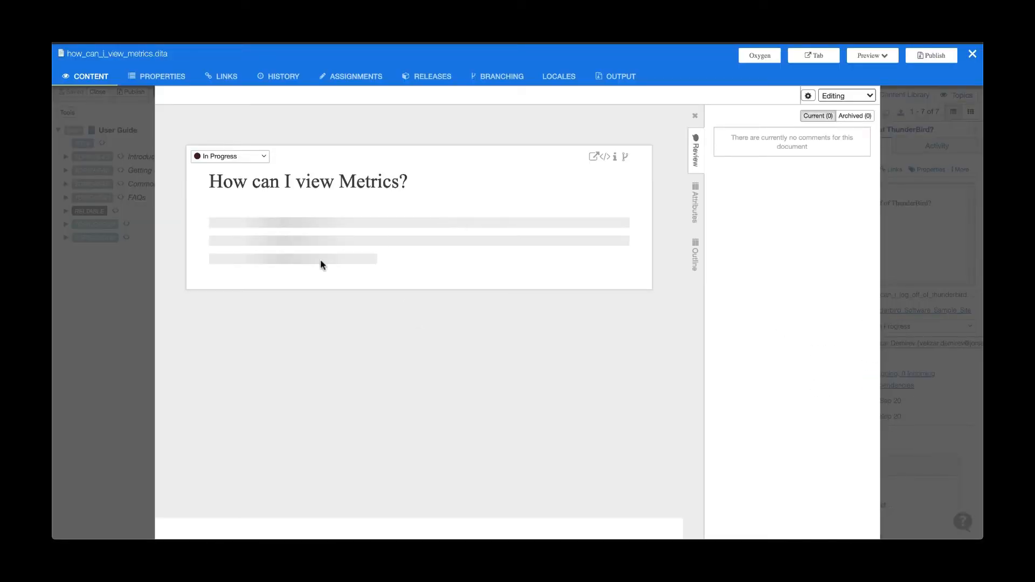
pyautogui.click(270, 265)
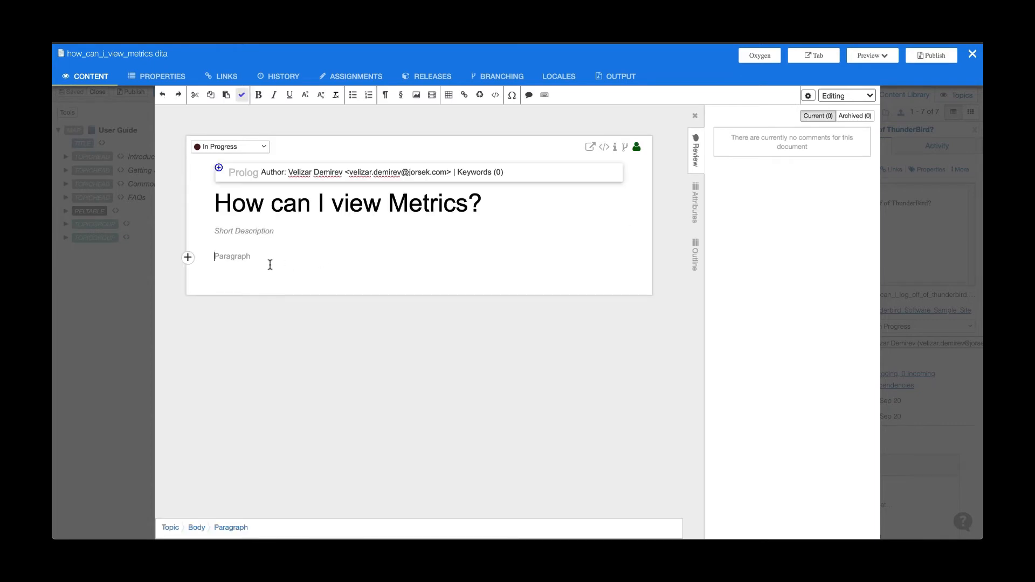
pyautogui.write('You c')
pyautogui.press('BackSpace')
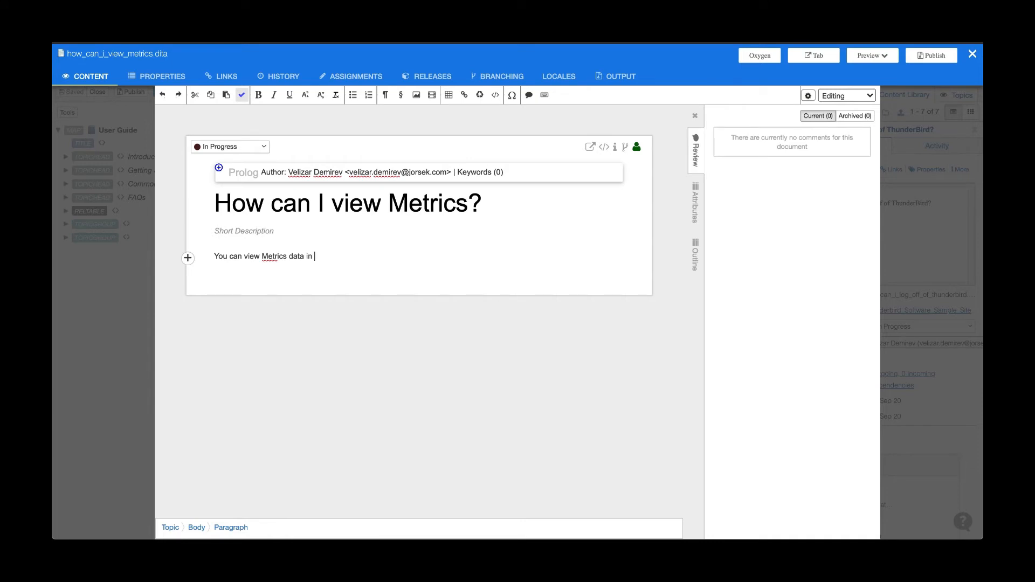
pyautogui.write('Thunr')
pyautogui.press('BackSpace')
pyautogui.press('BackSpace')
pyautogui.press('BackSpace')
pyautogui.write('rBird dashboard.')
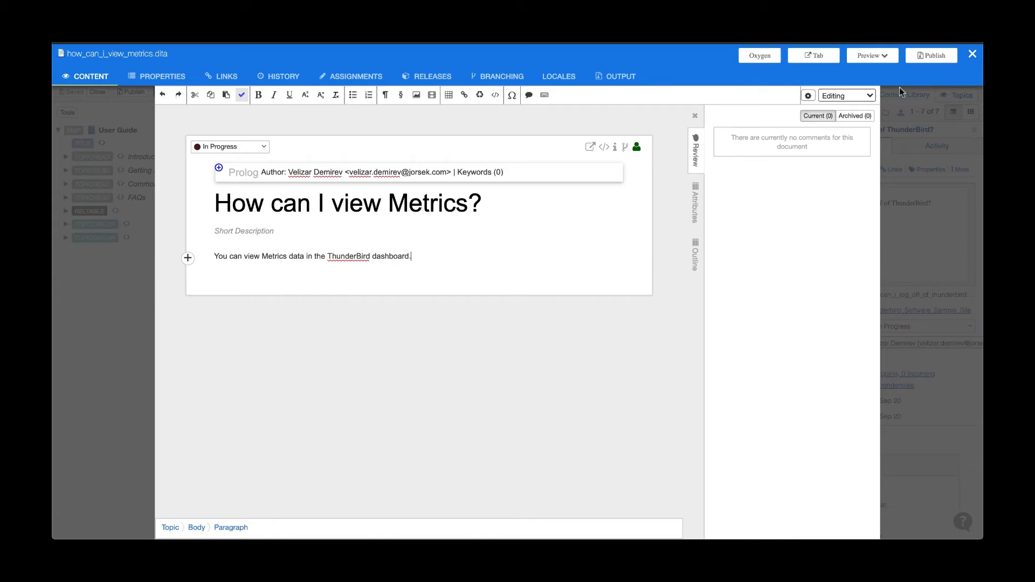
pyautogui.click(972, 54)
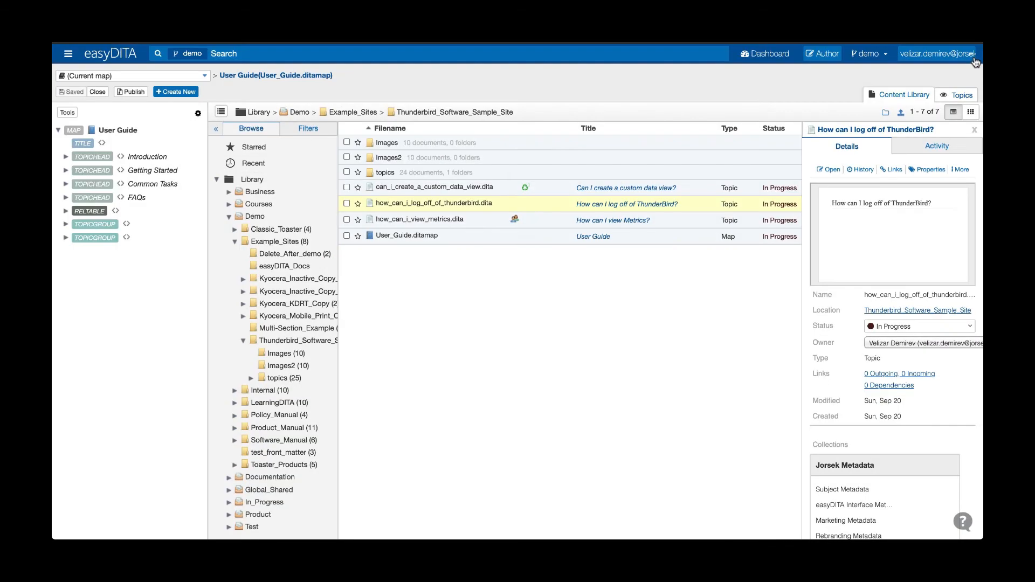
pyautogui.click(408, 221)
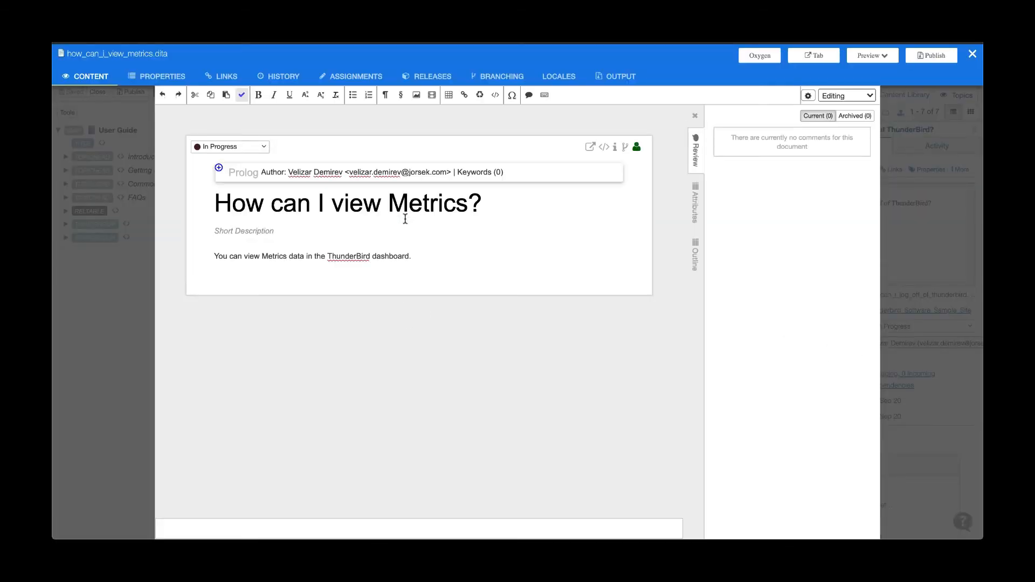
pyautogui.click(971, 54)
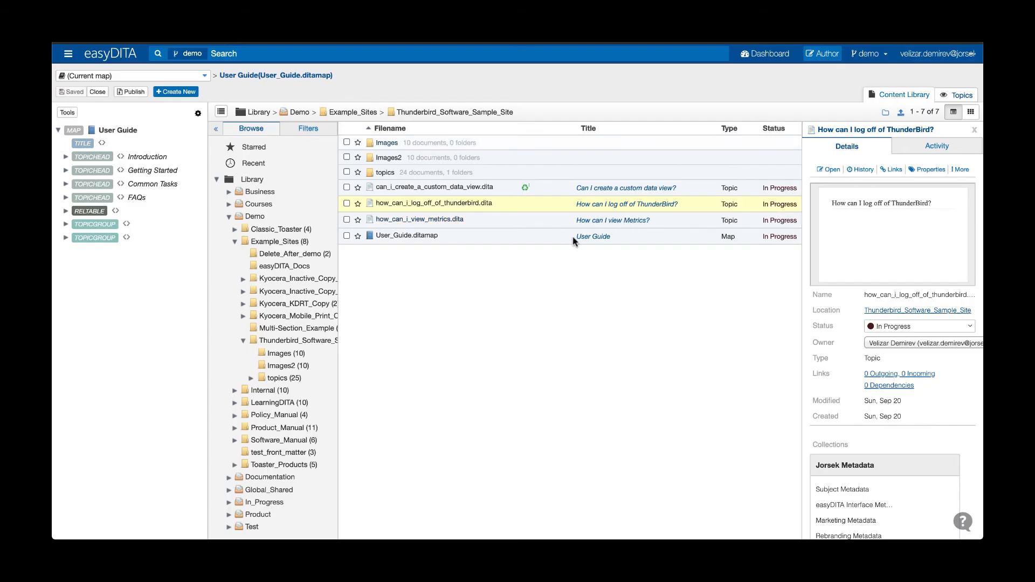
# Write "You can log out of your ThunderBird dashboard by going to your account settings." as the paragraph of the log-off topic.
pyautogui.click(448, 204)
pyautogui.click(292, 257)
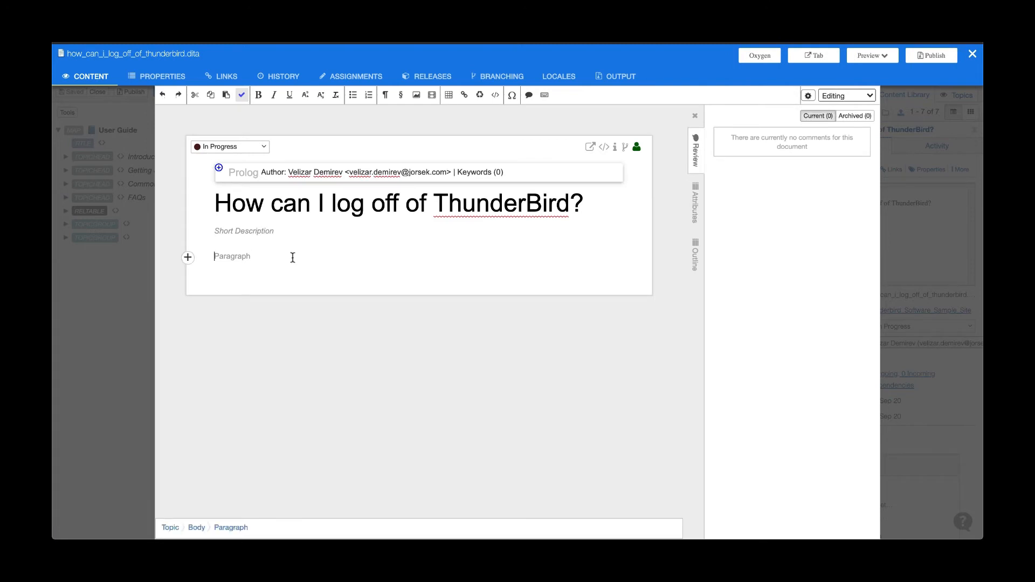
pyautogui.write('You can log out of your T')
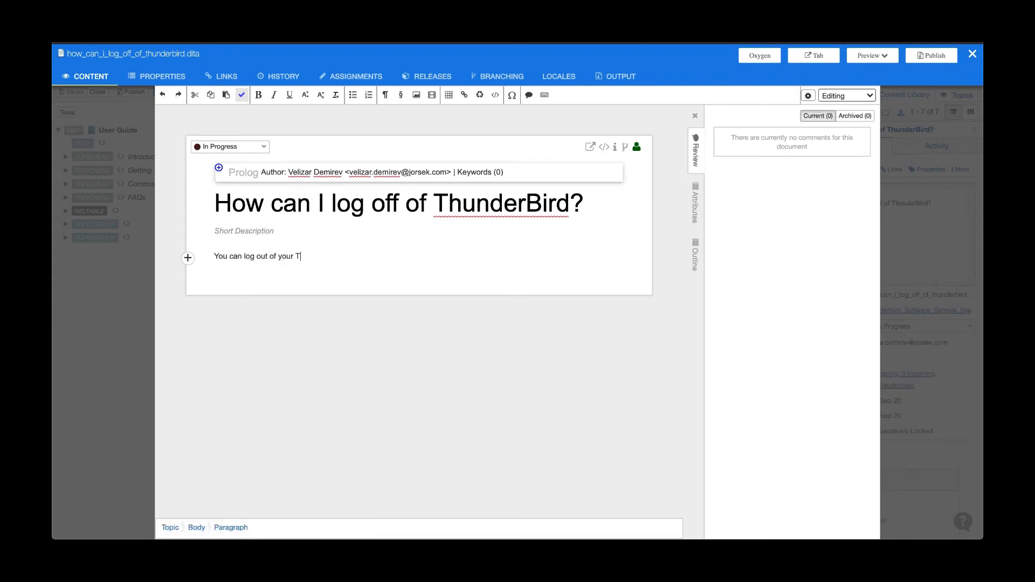
pyautogui.write('hunderBird dashboard by going to your account settings.')
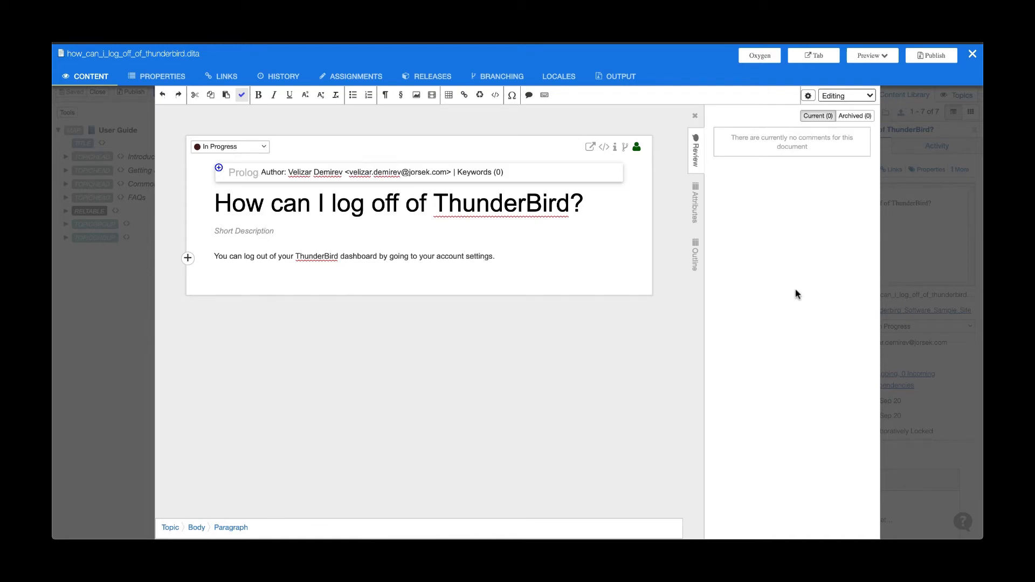
pyautogui.click(972, 54)
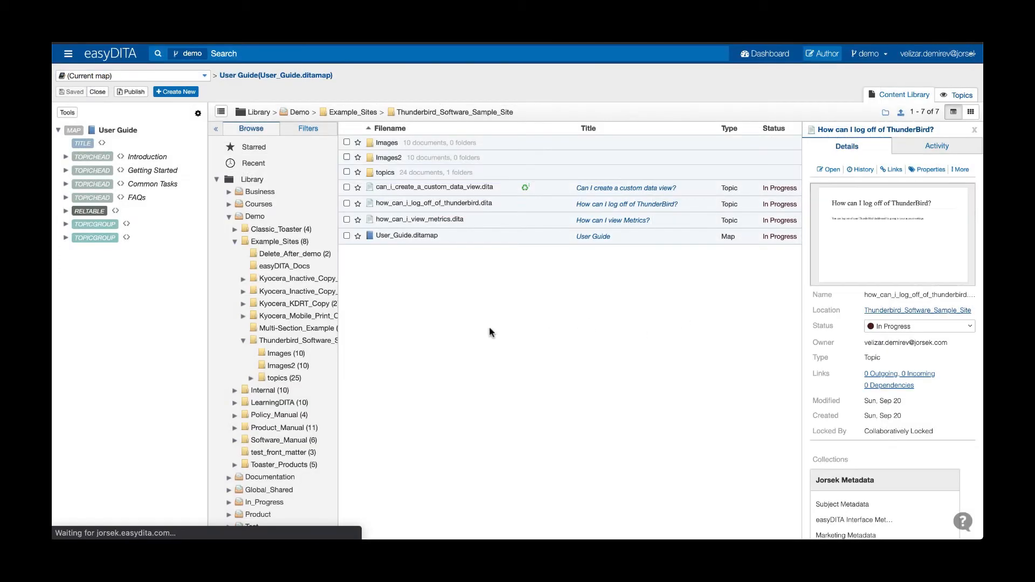
# Add the "How can I log off of ThunderBird?" and "How can I view Metrics?" topics to the User Guide map under FAQs.
pyautogui.click(65, 198)
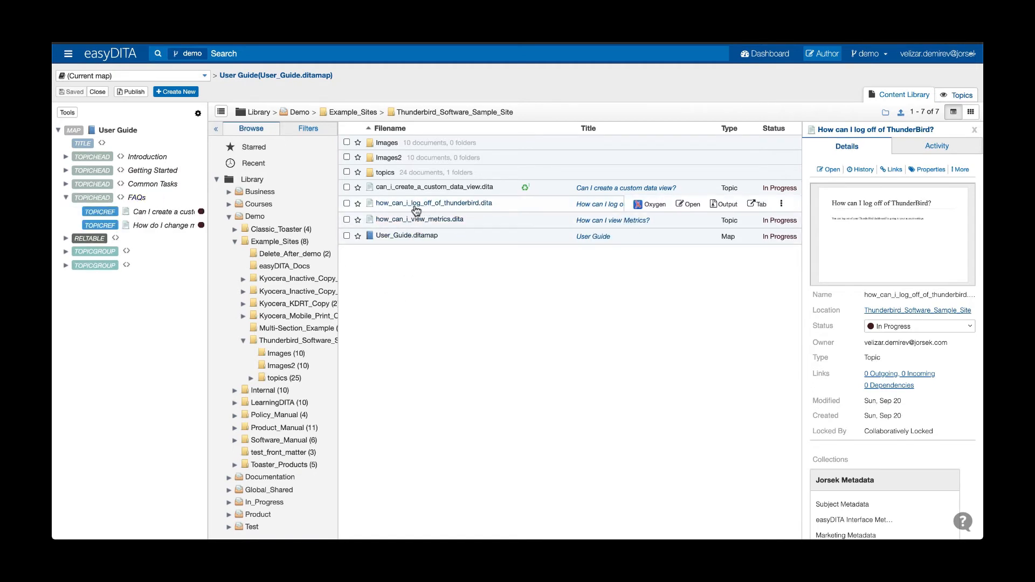
pyautogui.moveTo(416, 210); pyautogui.dragTo(136, 201)
pyautogui.click(168, 189)
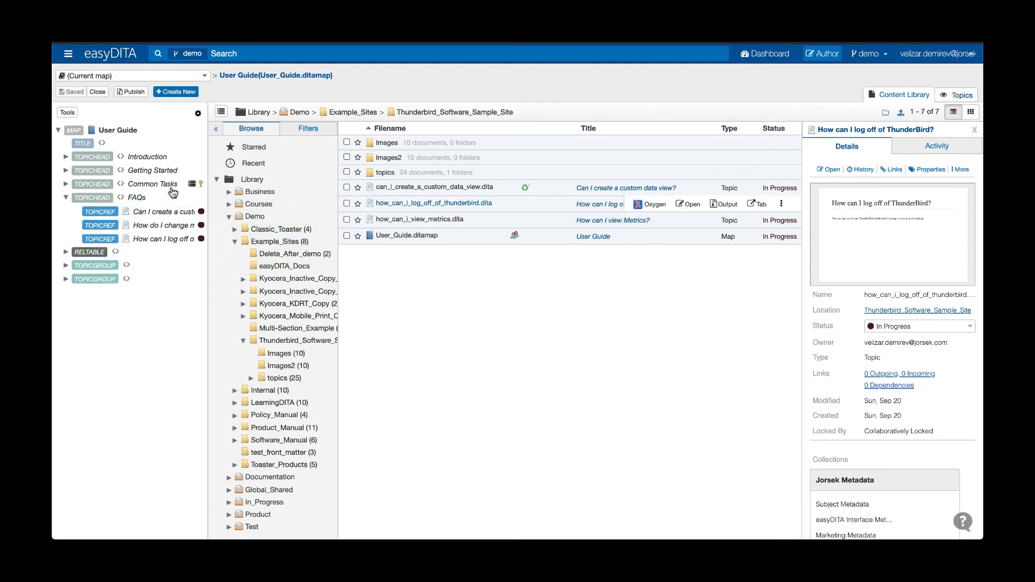
pyautogui.moveTo(394, 220); pyautogui.dragTo(137, 200)
pyautogui.click(165, 190)
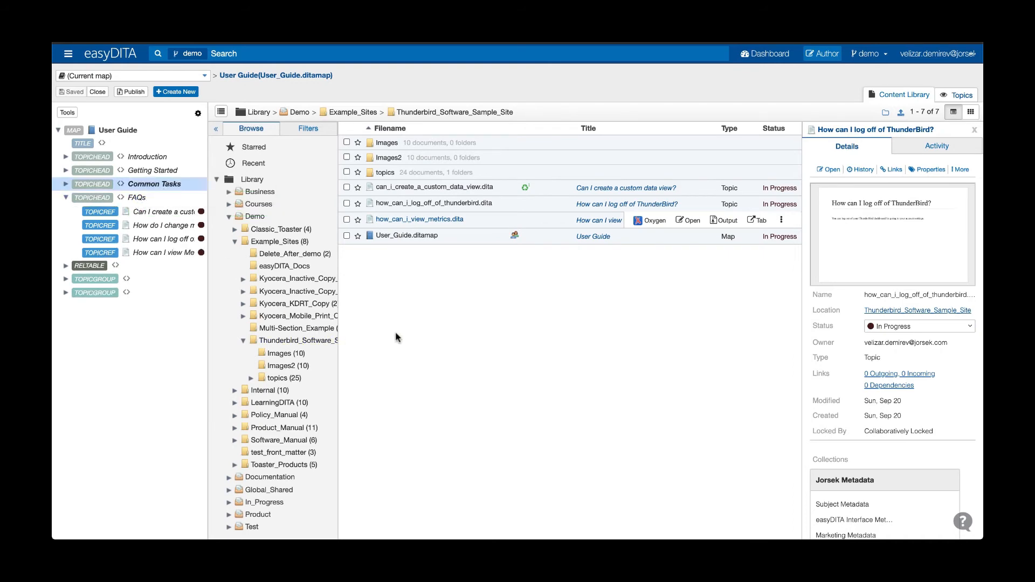
# Open User_Guide.ditamap and review the content of its FAQs topics, including the two new ones, and close the map.
pyautogui.click(415, 240)
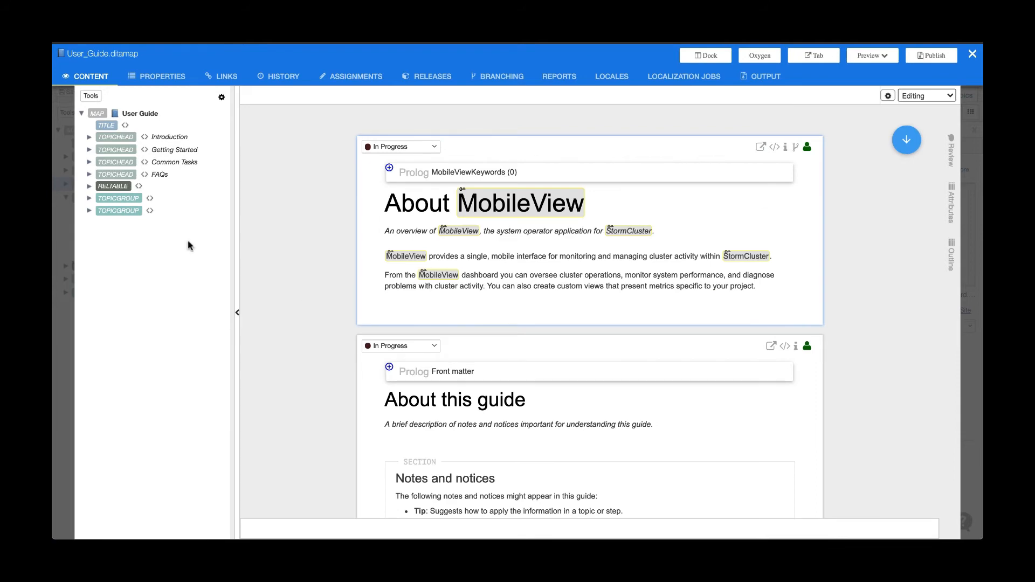
pyautogui.click(158, 175)
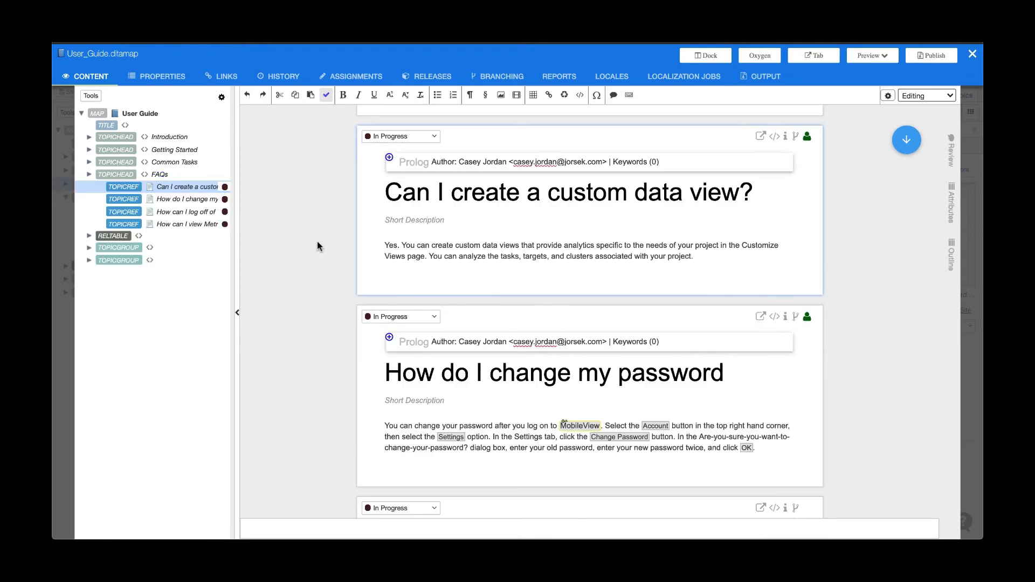
pyautogui.scroll(-5, 317, 247)
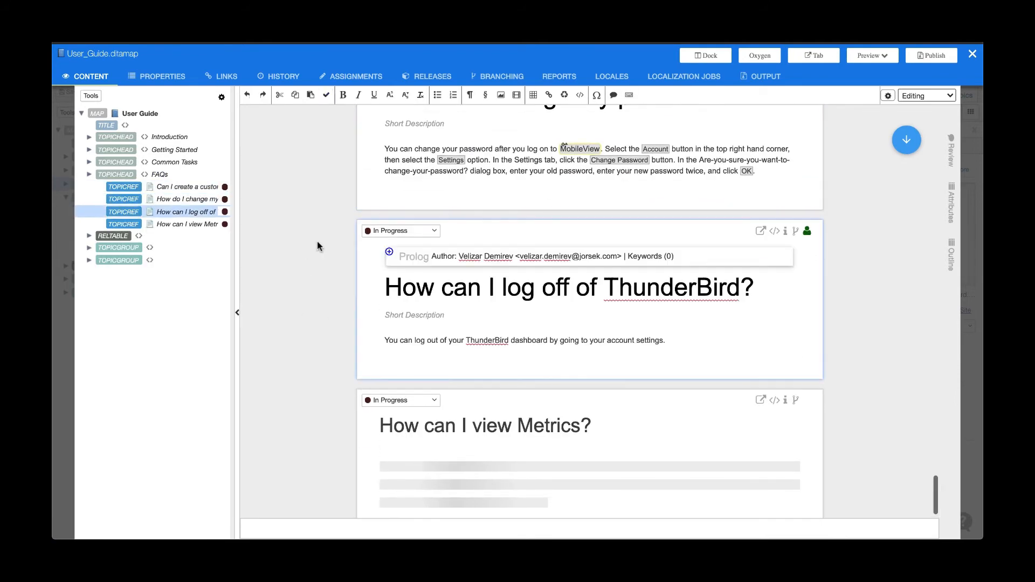
pyautogui.scroll(-1, 318, 242)
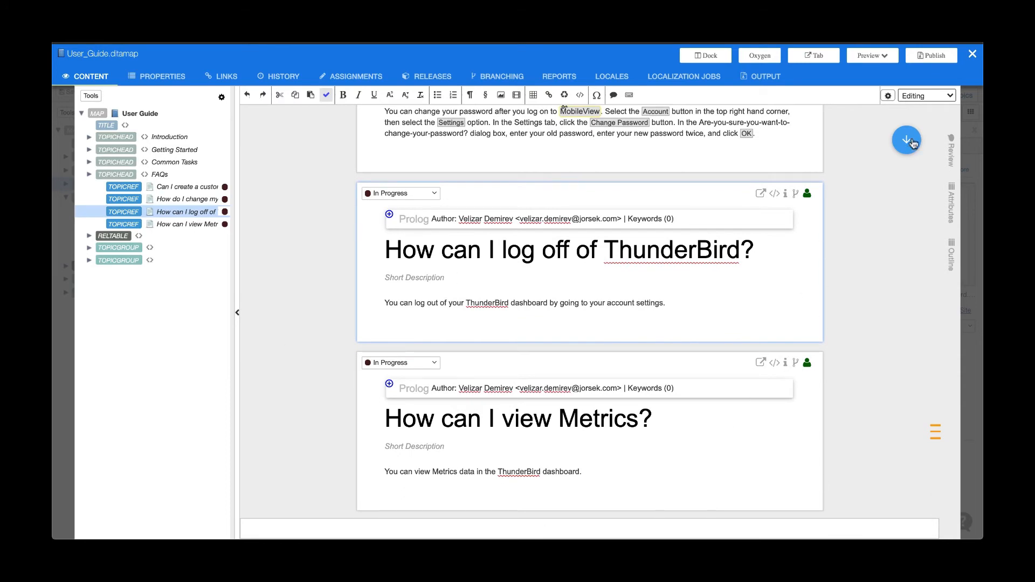
pyautogui.click(972, 54)
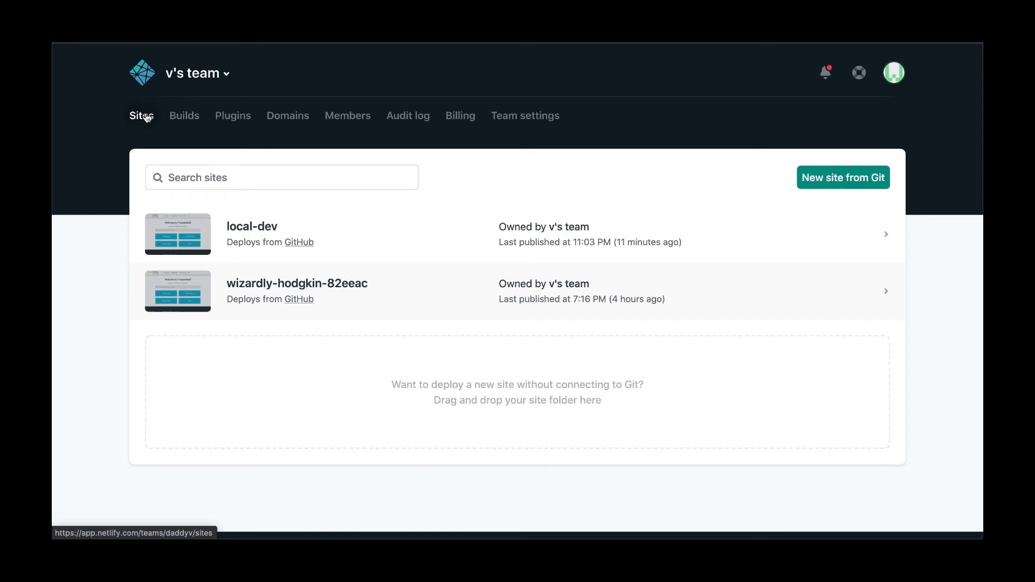
# In Netlify, open the deploys of the fervent-colden-fd537d site from the team's site list and trigger a new deploy.
pyautogui.click(185, 76)
pyautogui.click(180, 102)
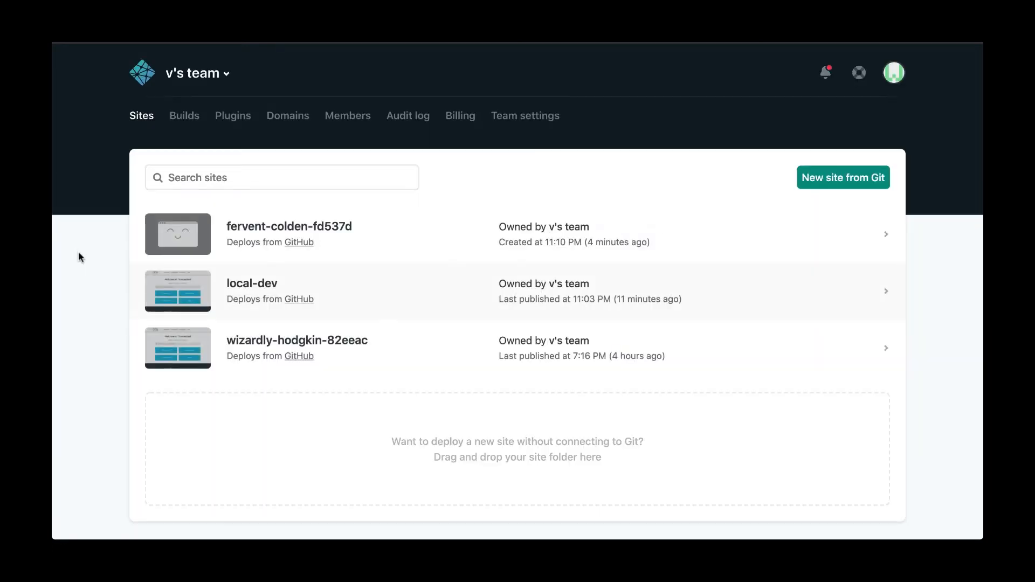
pyautogui.click(840, 239)
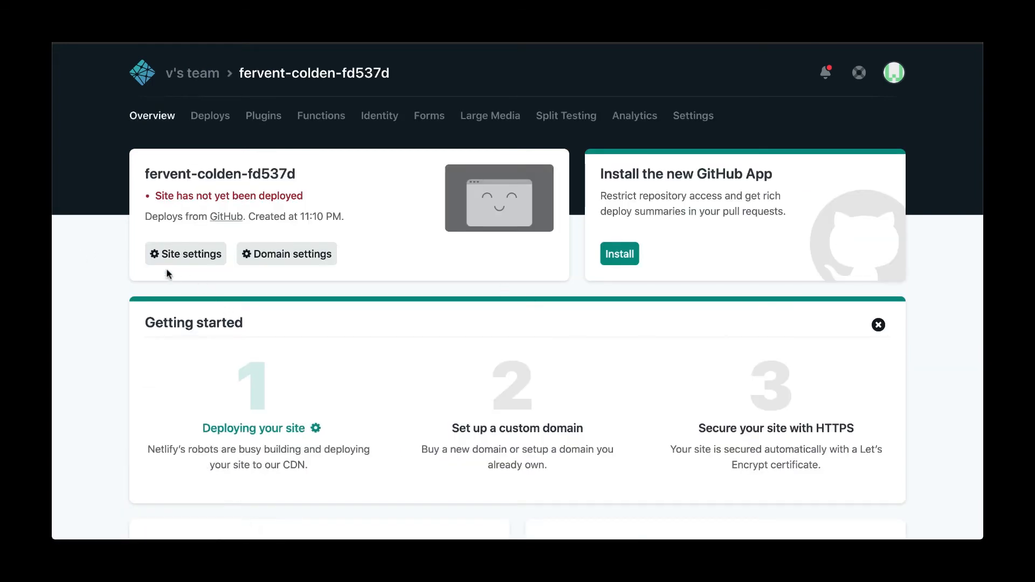
pyautogui.click(209, 120)
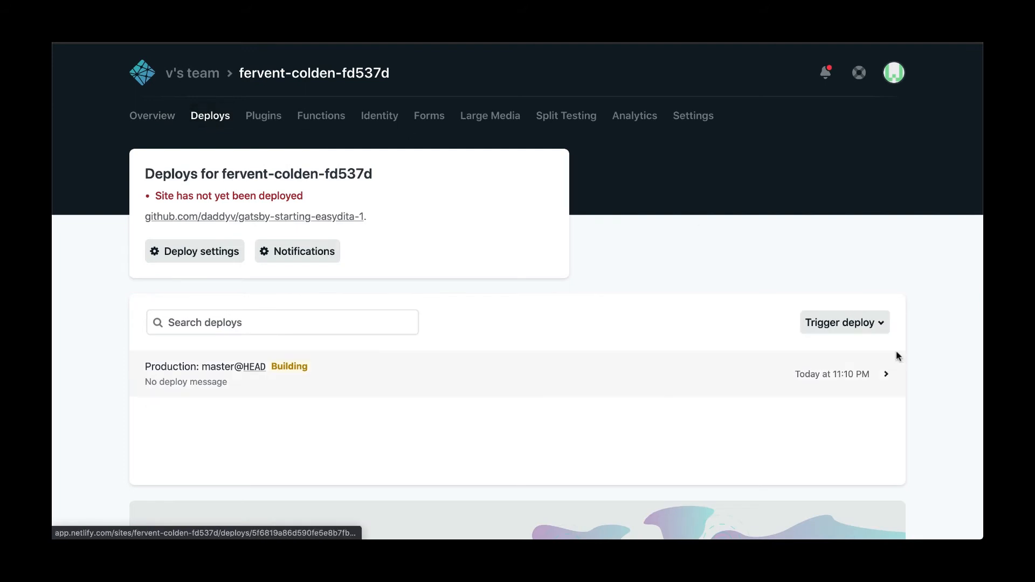
pyautogui.click(858, 323)
pyautogui.click(779, 351)
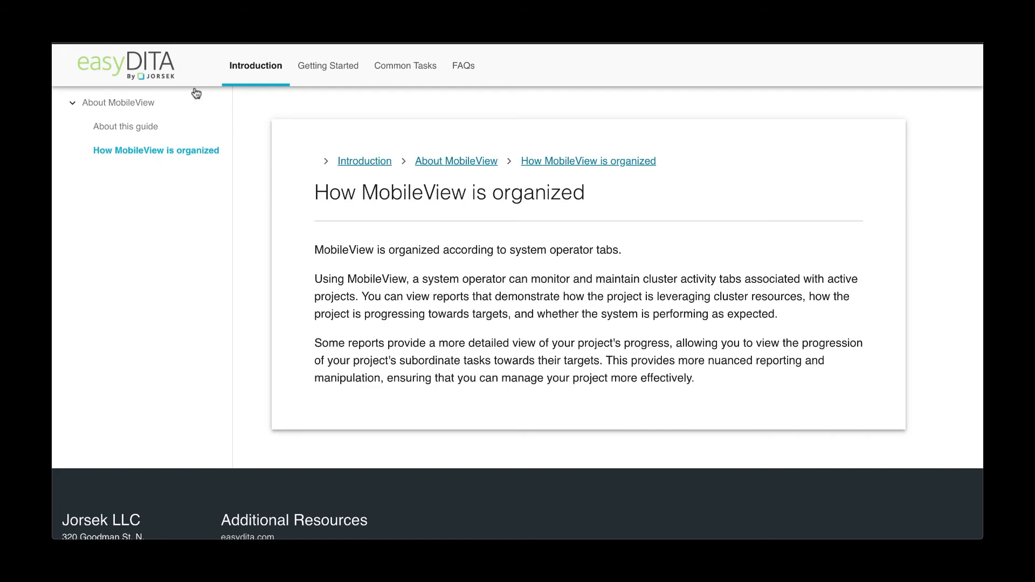
# Inspect the portal's "How MobileView is organized" page and the company name in its footer.
pyautogui.scroll(-3, 237, 224)
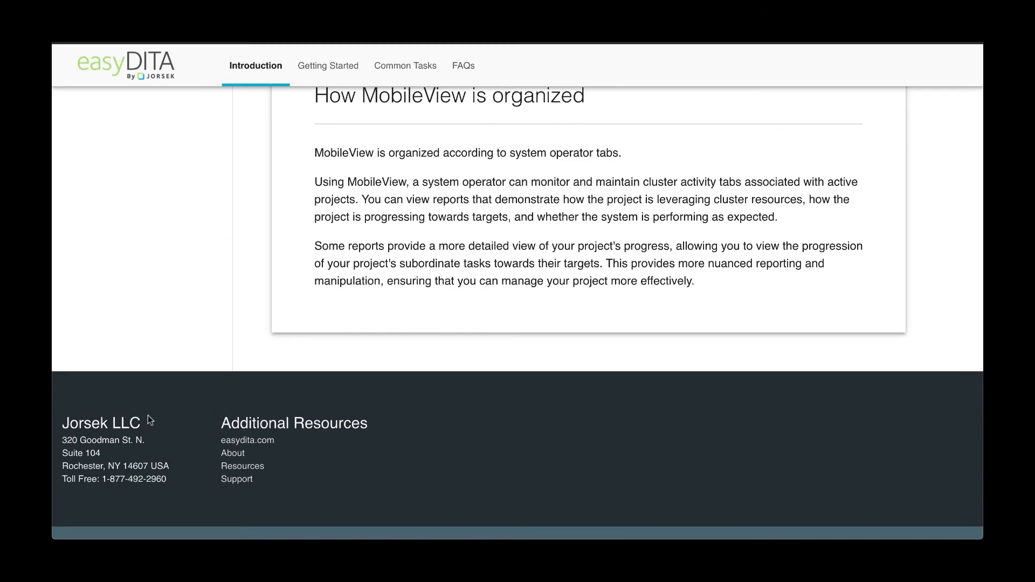
pyautogui.moveTo(63, 422); pyautogui.dragTo(140, 421)
pyautogui.click(121, 422)
pyautogui.scroll(3, 228, 279)
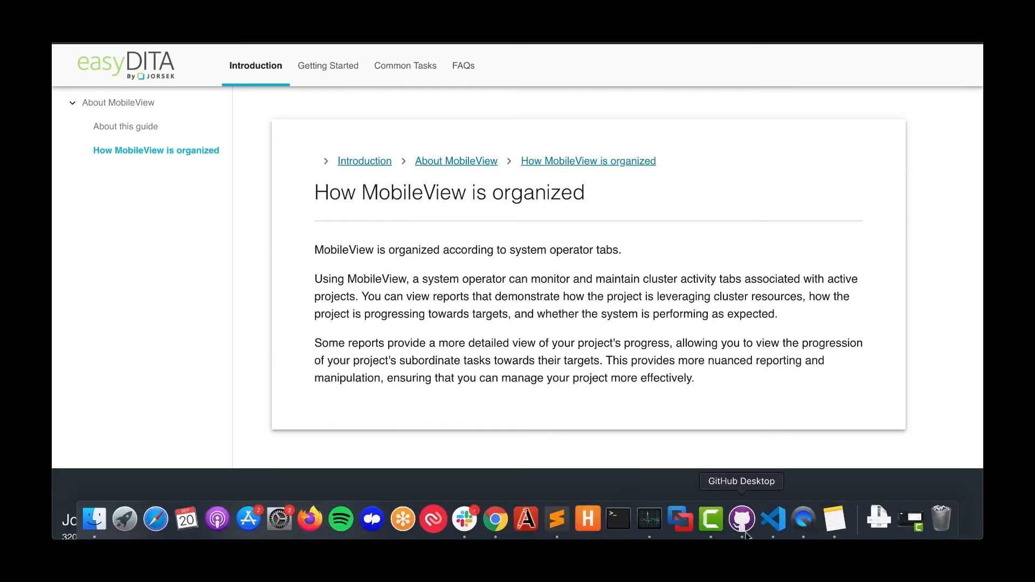
# Switch to Visual Studio Code and rename logo.png in the gatsby-theme-easydita-core assets folder to logo-old.png.
pyautogui.click(771, 520)
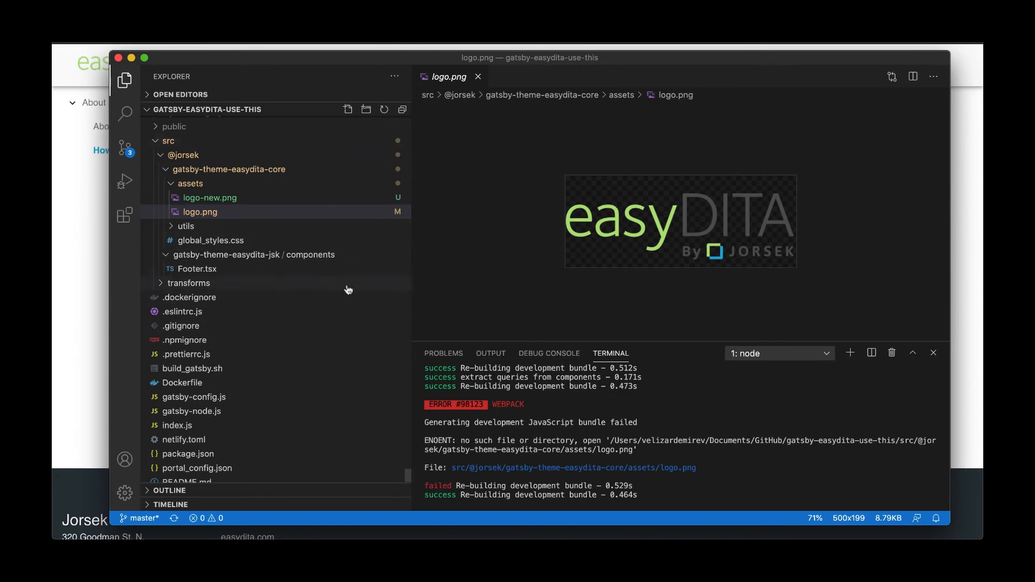
pyautogui.rightClick(192, 215)
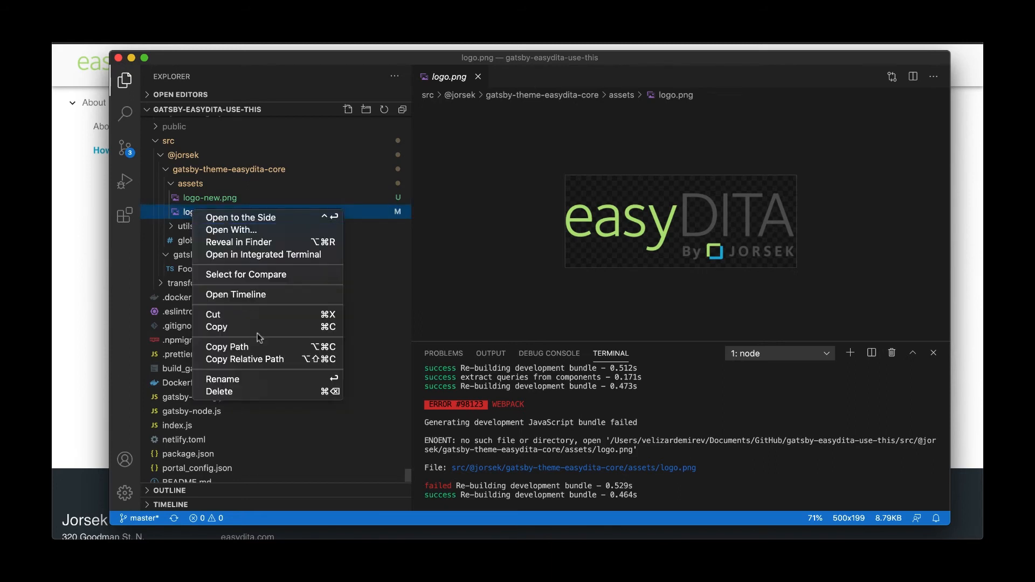
pyautogui.click(222, 379)
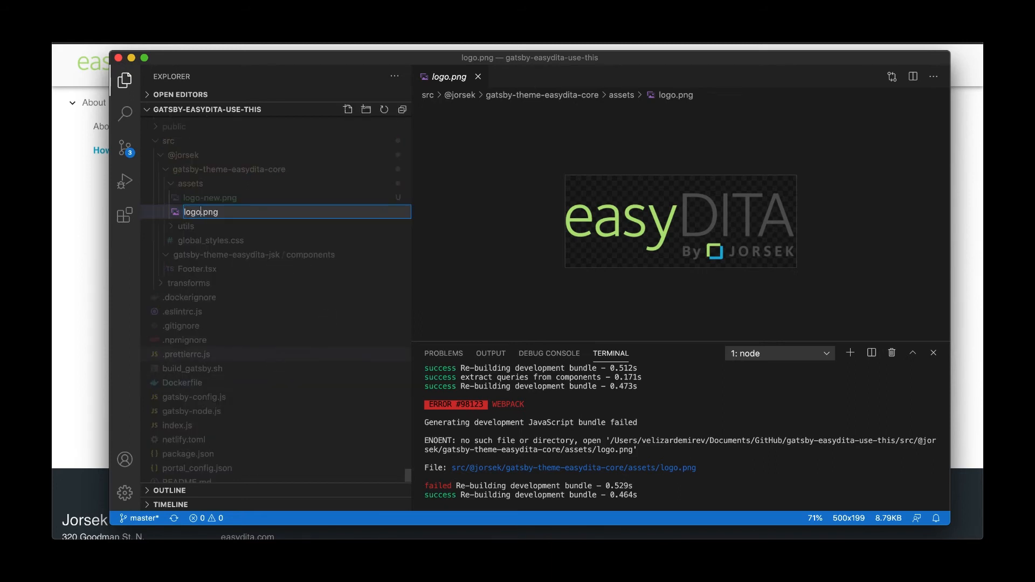
pyautogui.write('-old')
pyautogui.press('Return')
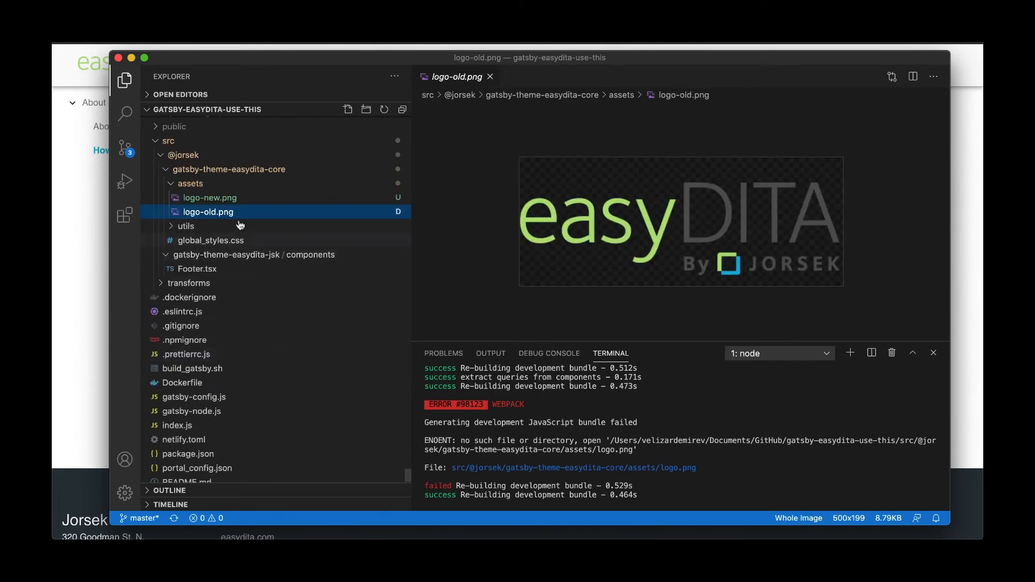
# Rename logo-new.png in the assets folder to logo.png and return to the portal in the browser to check the logo.
pyautogui.click(206, 200)
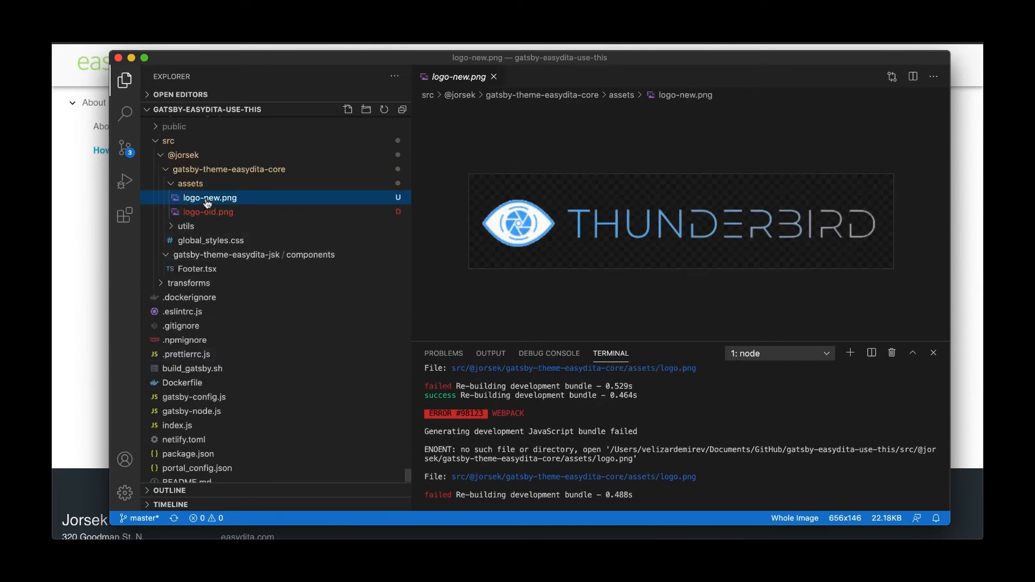
pyautogui.rightClick(207, 201)
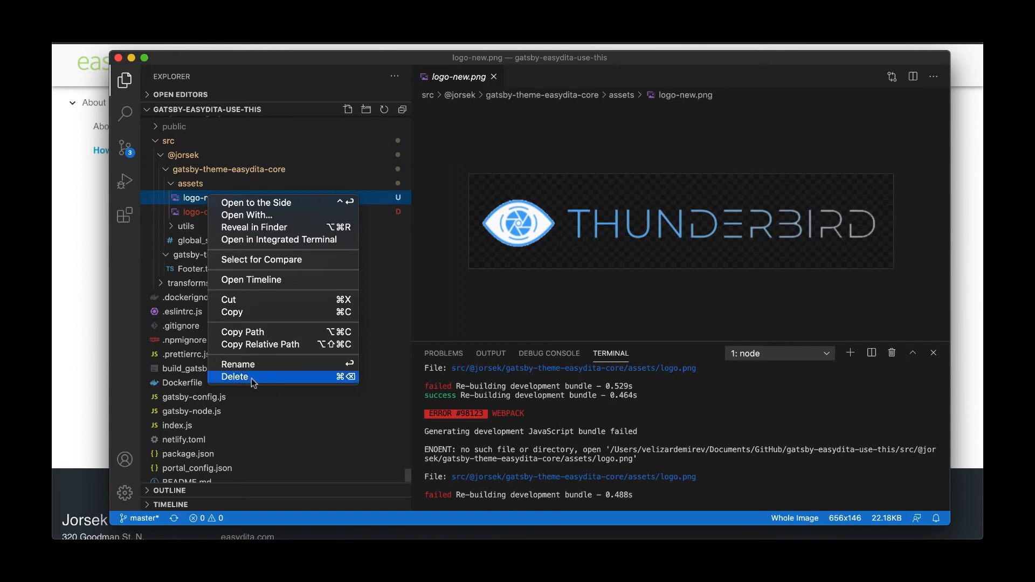
pyautogui.click(263, 358)
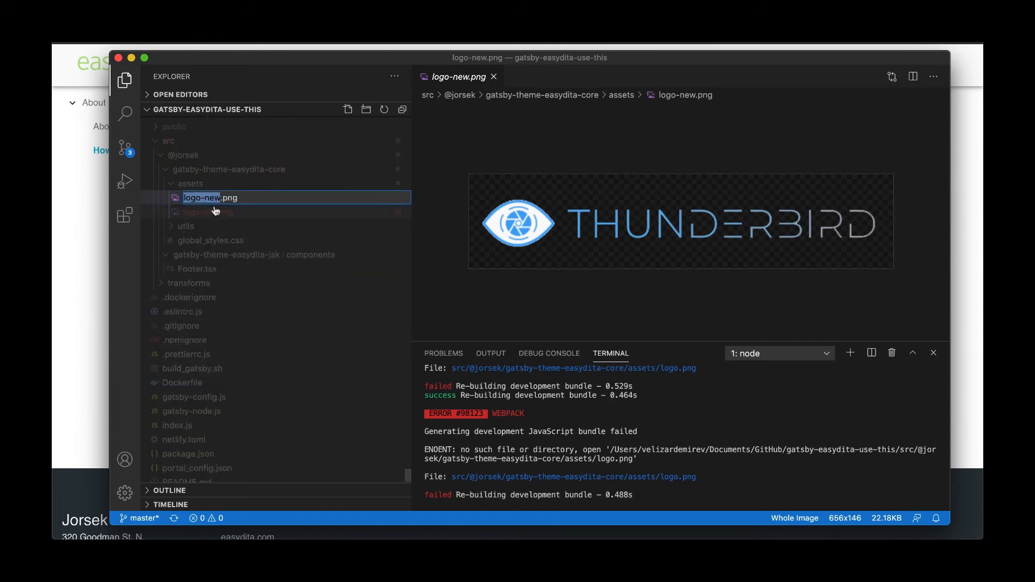
pyautogui.press('Right')
pyautogui.press('BackSpace')
pyautogui.press('BackSpace')
pyautogui.press('BackSpace')
pyautogui.press('Return')
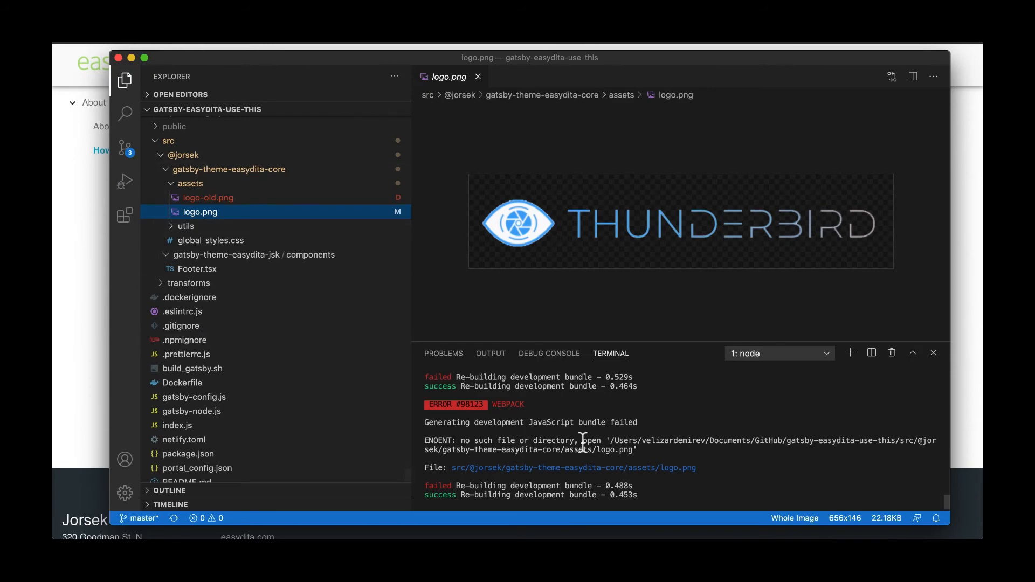
pyautogui.click(78, 275)
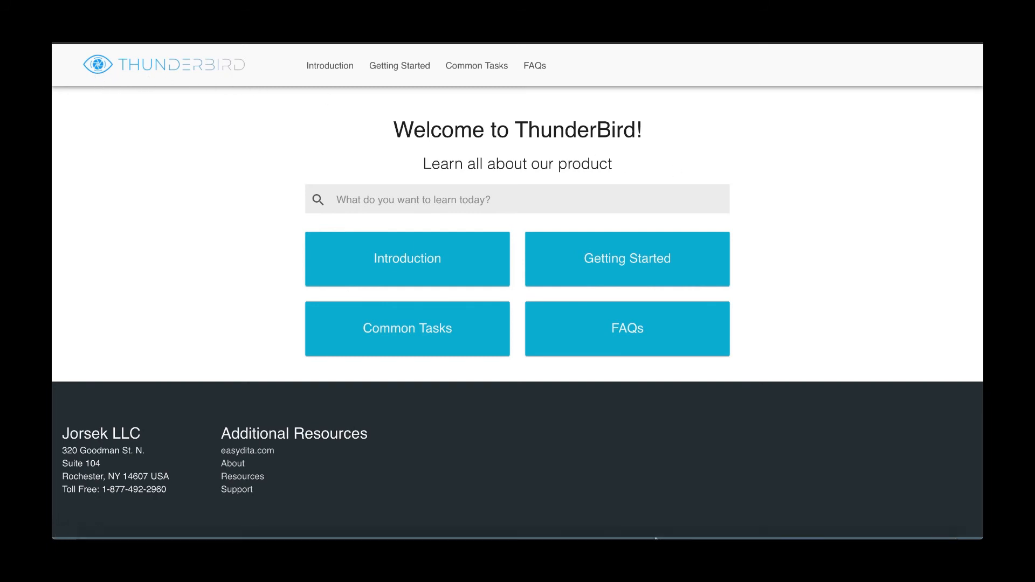
# Back in Visual Studio Code, replace the footer heading "Jorsek LLC" in Footer.tsx with "ThunderBird!", then save and close the file.
pyautogui.click(773, 521)
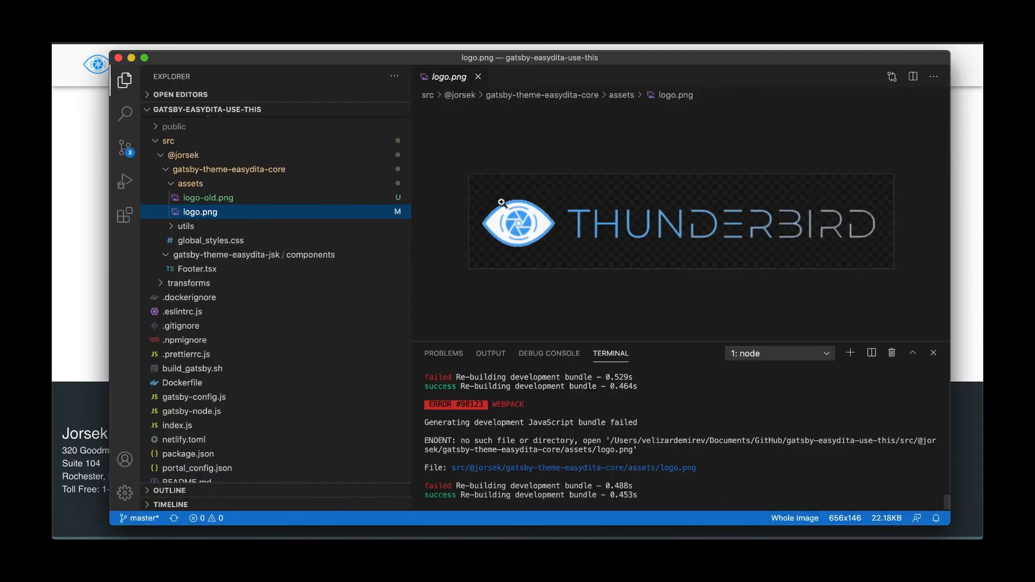
pyautogui.click(478, 77)
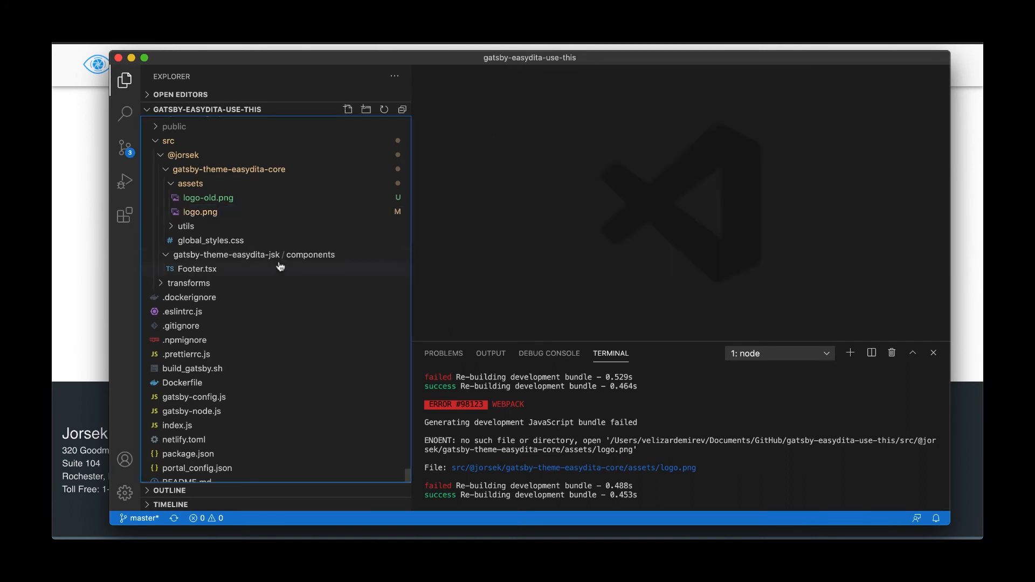
pyautogui.click(202, 273)
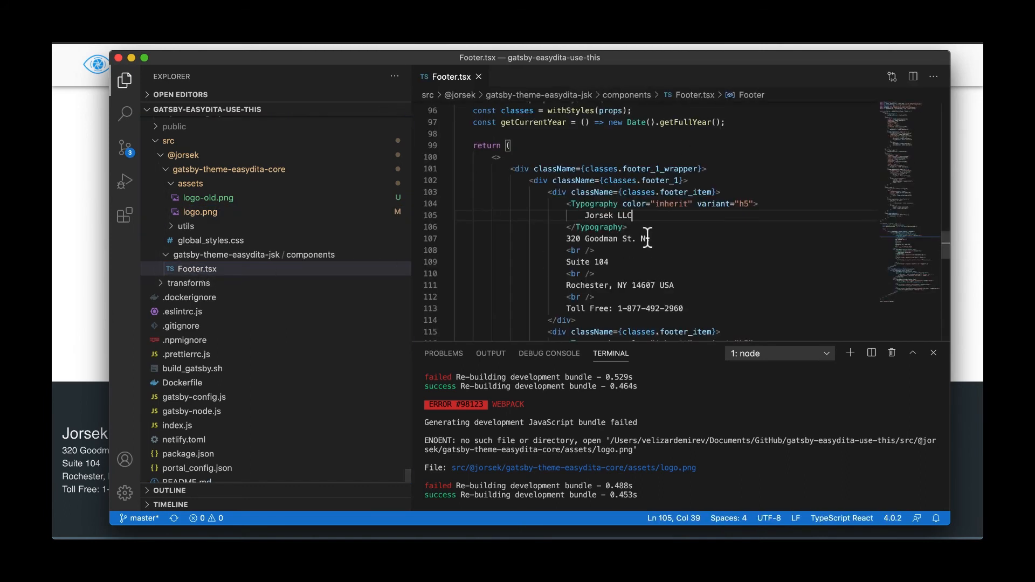
pyautogui.scroll(-1, 647, 237)
pyautogui.moveTo(632, 211); pyautogui.dragTo(588, 210)
pyautogui.press('BackSpace')
pyautogui.press('BackSpace')
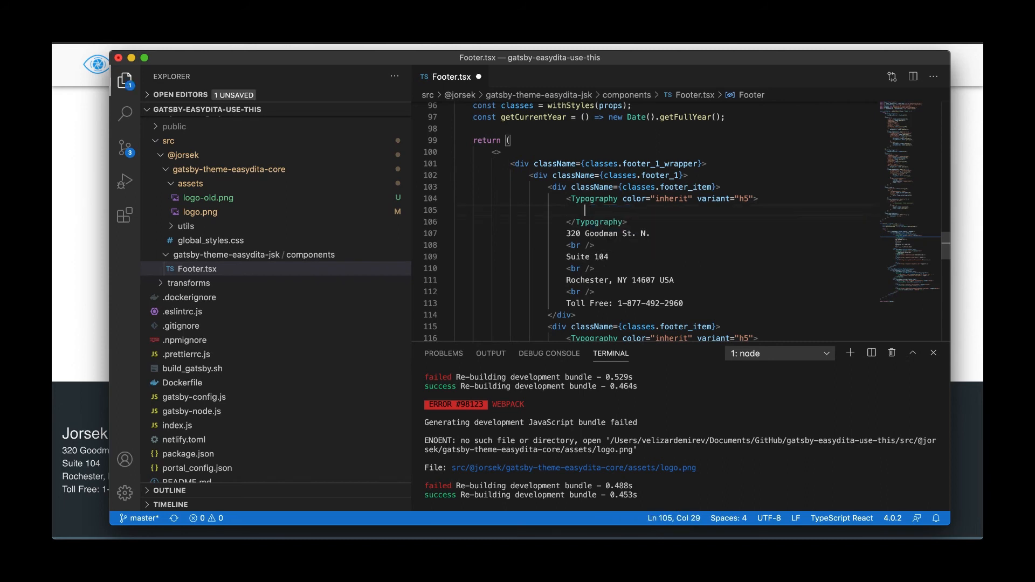
pyautogui.write('ThunderBird')
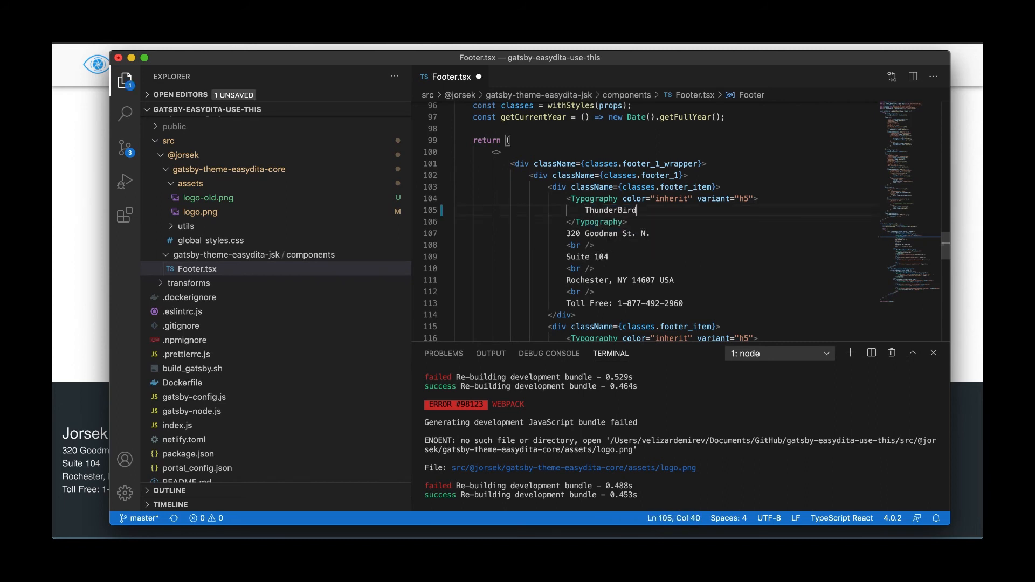
pyautogui.write('!')
pyautogui.press('super+s')
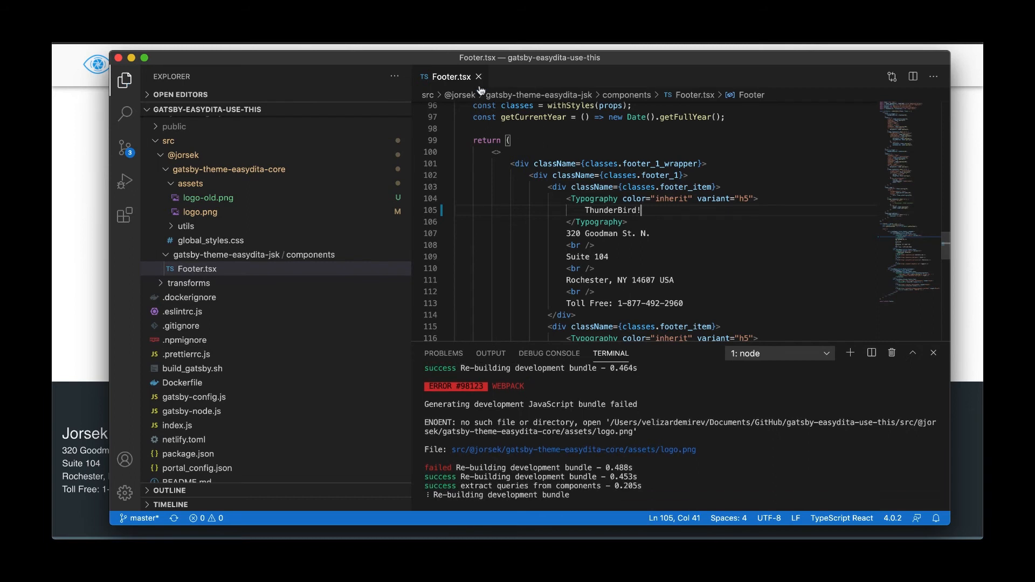
pyautogui.click(479, 77)
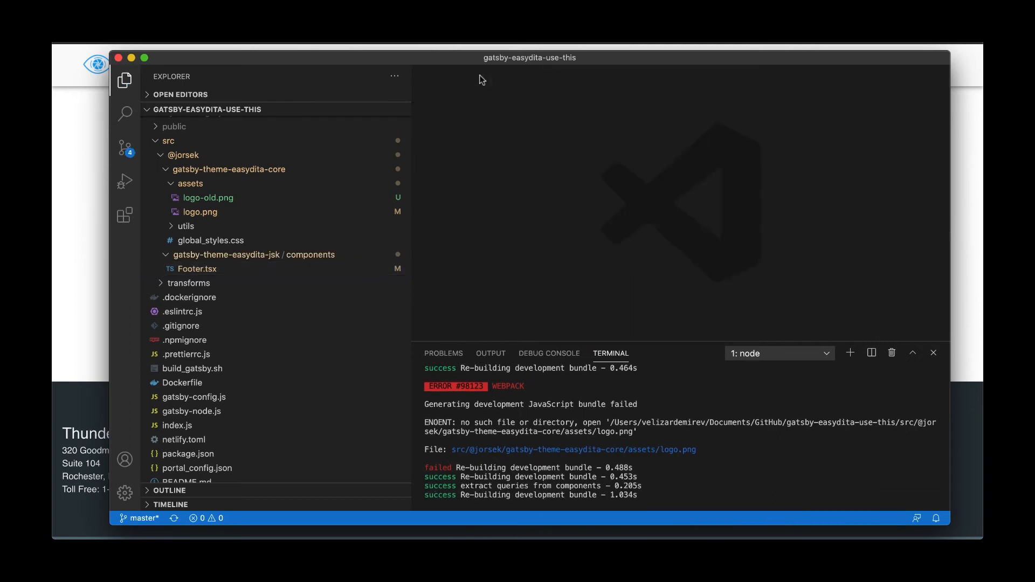
# Return to the portal in the browser and check the company heading in the home page footer.
pyautogui.click(92, 296)
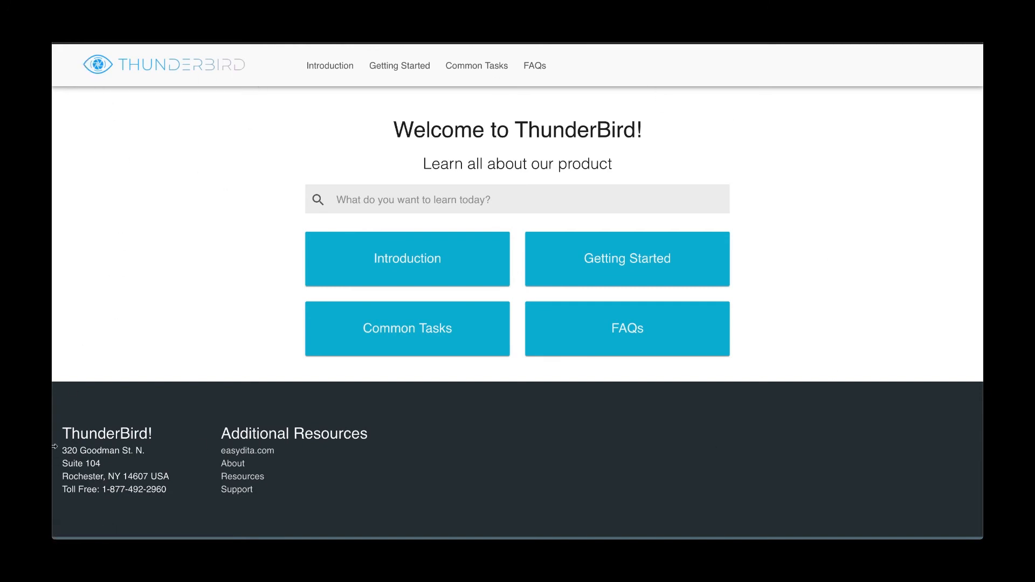
pyautogui.moveTo(62, 435); pyautogui.dragTo(157, 434)
pyautogui.click(157, 435)
# Open the System performance page under Getting Started and examine the styling of its main heading.
pyautogui.click(411, 77)
pyautogui.click(124, 175)
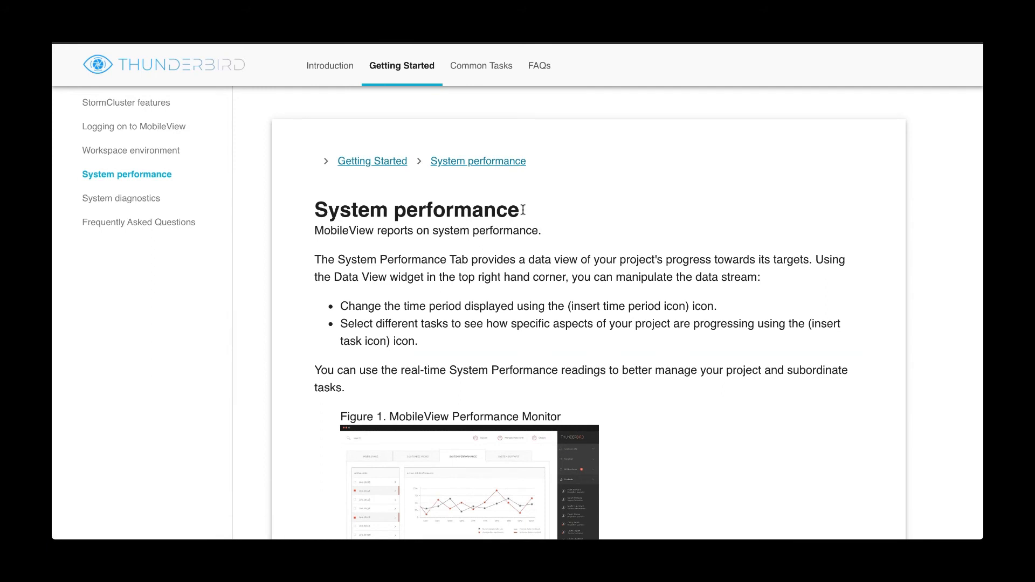
pyautogui.moveTo(524, 210); pyautogui.dragTo(402, 211)
pyautogui.moveTo(371, 212); pyautogui.dragTo(315, 210)
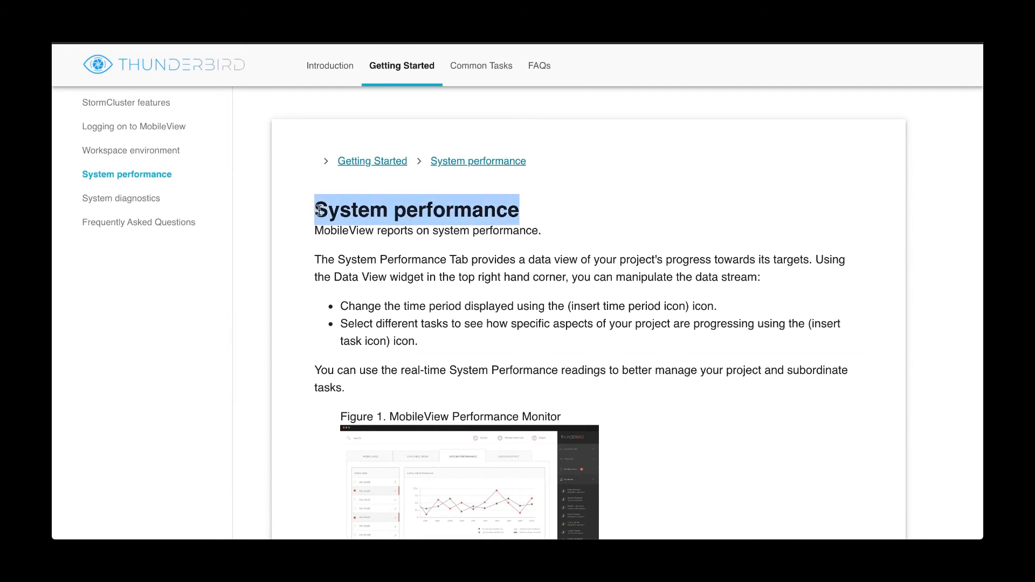
pyautogui.click(324, 210)
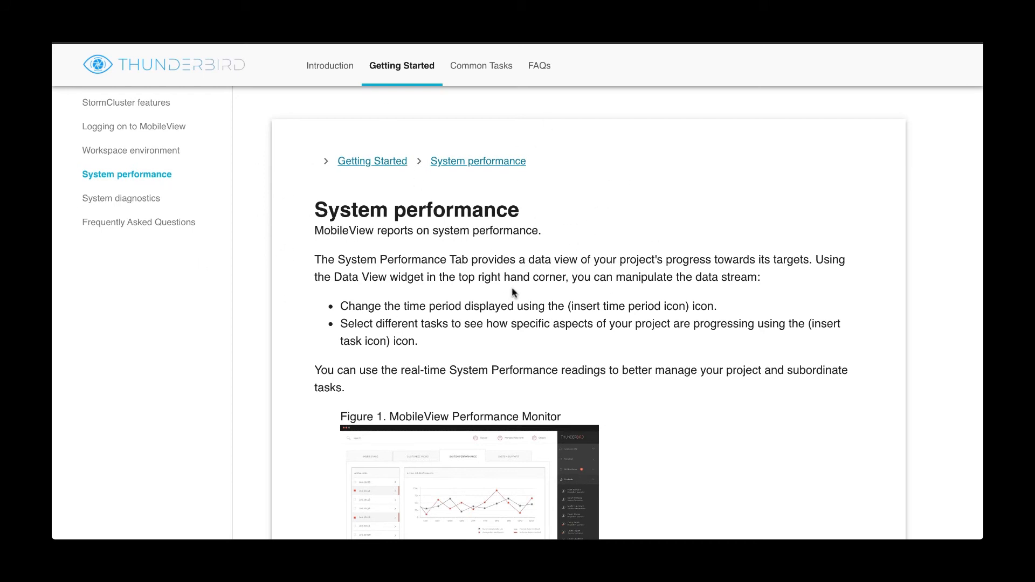
pyautogui.moveTo(527, 220); pyautogui.dragTo(316, 215)
pyautogui.click(359, 207)
pyautogui.moveTo(700, 522)
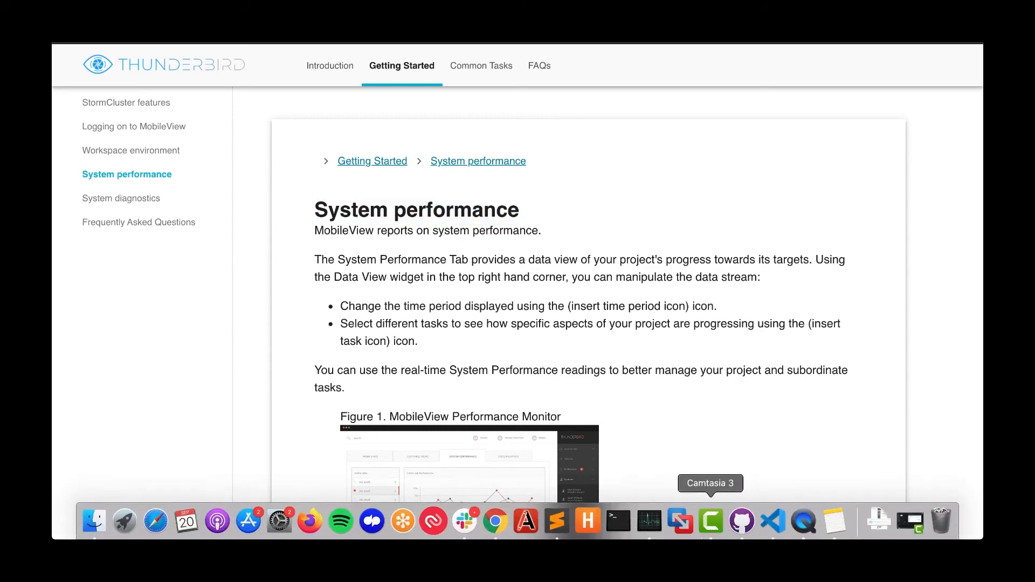
# In Visual Studio Code, open global_styles.css in gatsby-theme-easydita-core and begin an h1 rule with a color property.
pyautogui.click(768, 521)
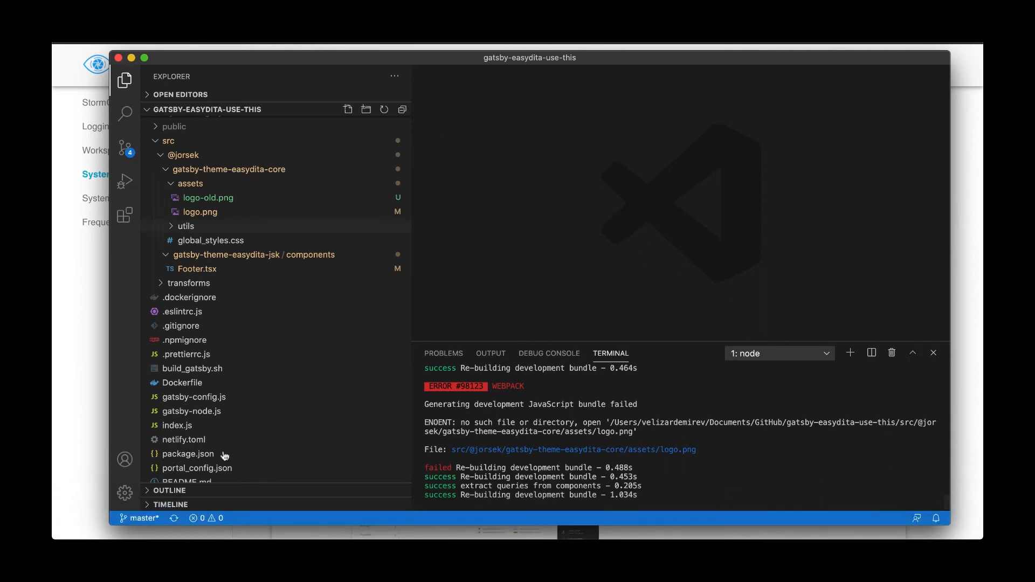
pyautogui.click(198, 243)
pyautogui.click(504, 223)
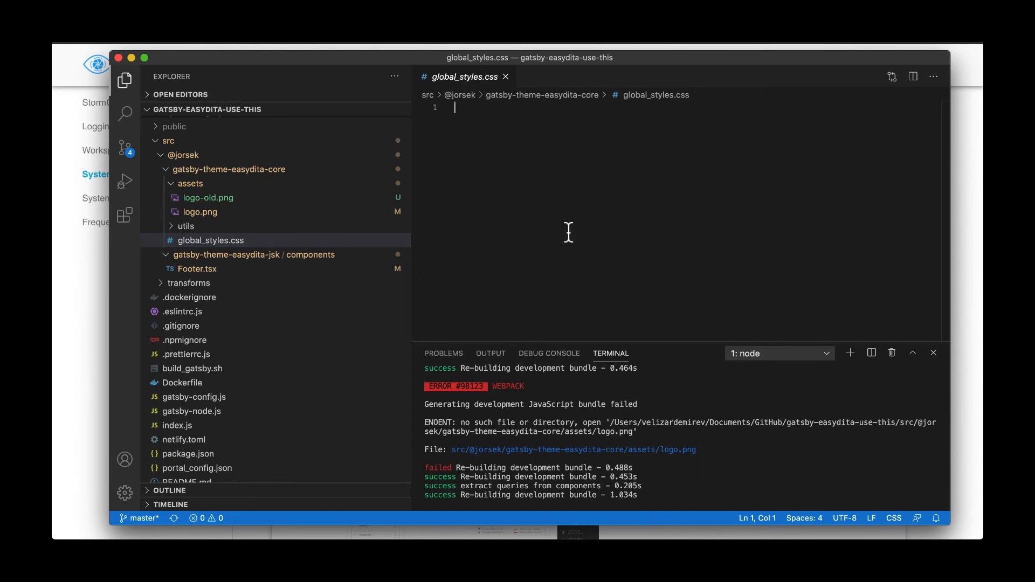
pyautogui.write('h1 {')
pyautogui.press('Return')
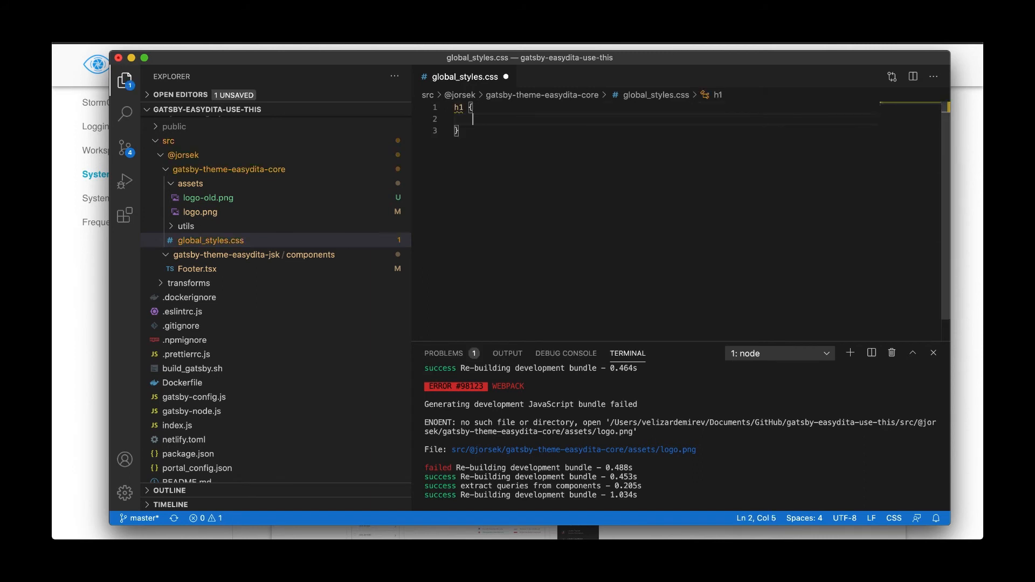
pyautogui.write('color:')
# Return to the portal in the browser, inspect the page in the developer tools and open the body text color for editing.
pyautogui.click(53, 346)
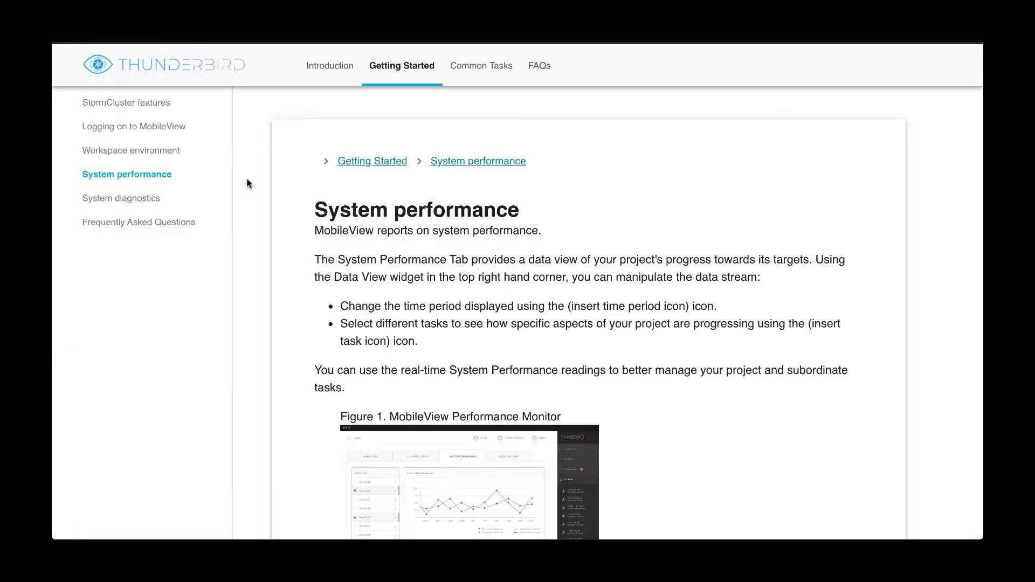
pyautogui.rightClick(265, 189)
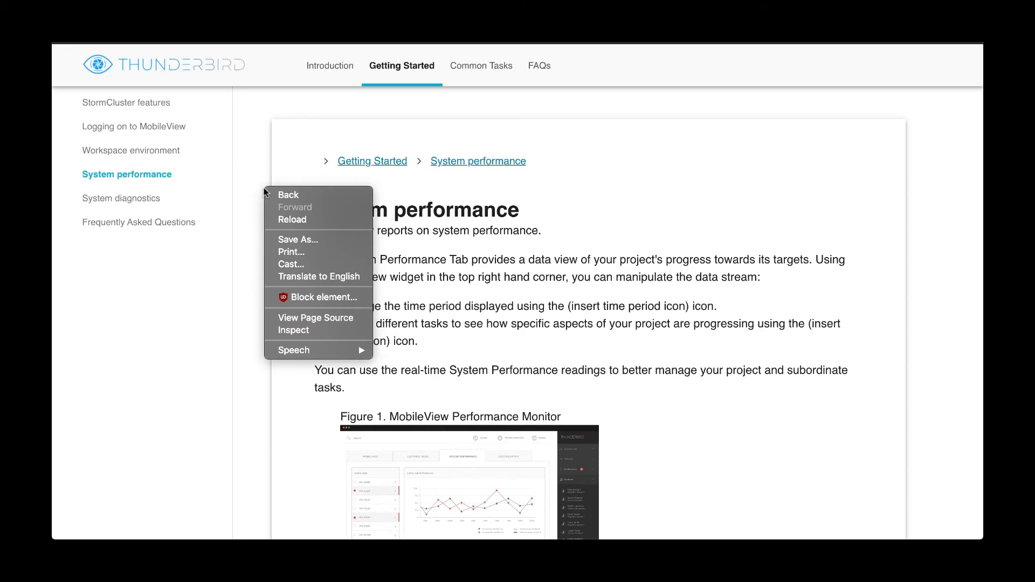
pyautogui.click(297, 330)
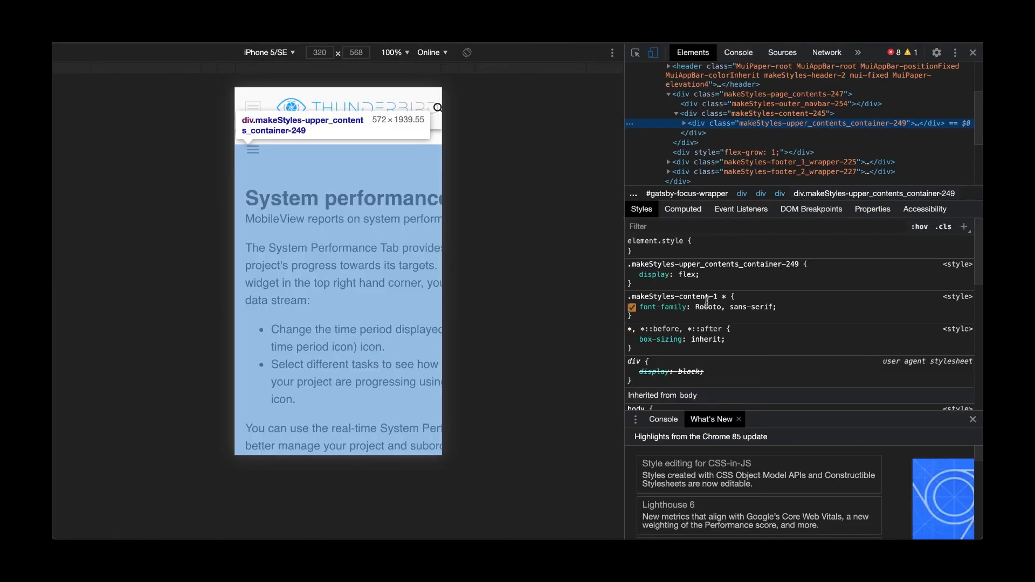
pyautogui.scroll(-3, 772, 279)
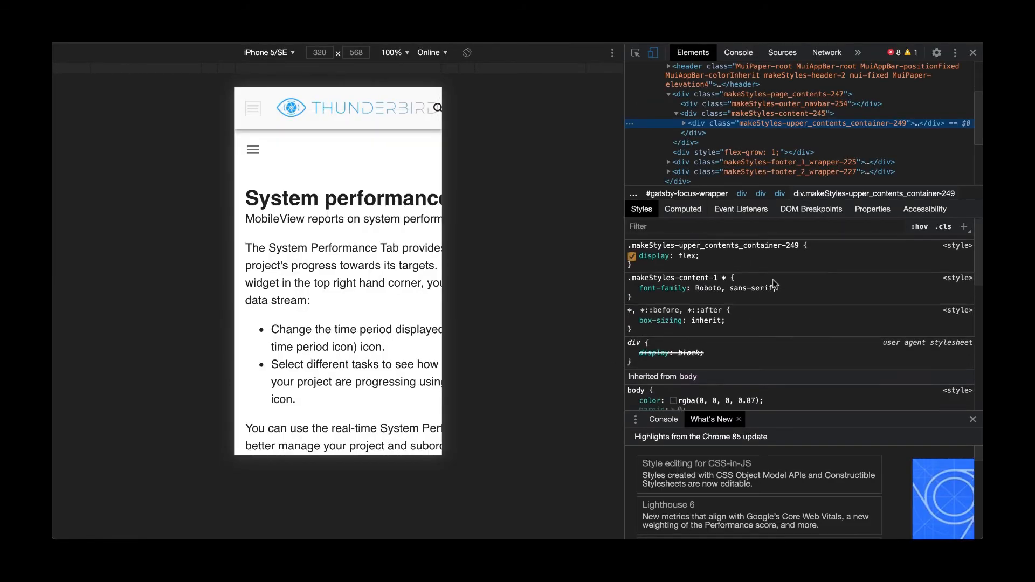
pyautogui.scroll(-2, 772, 279)
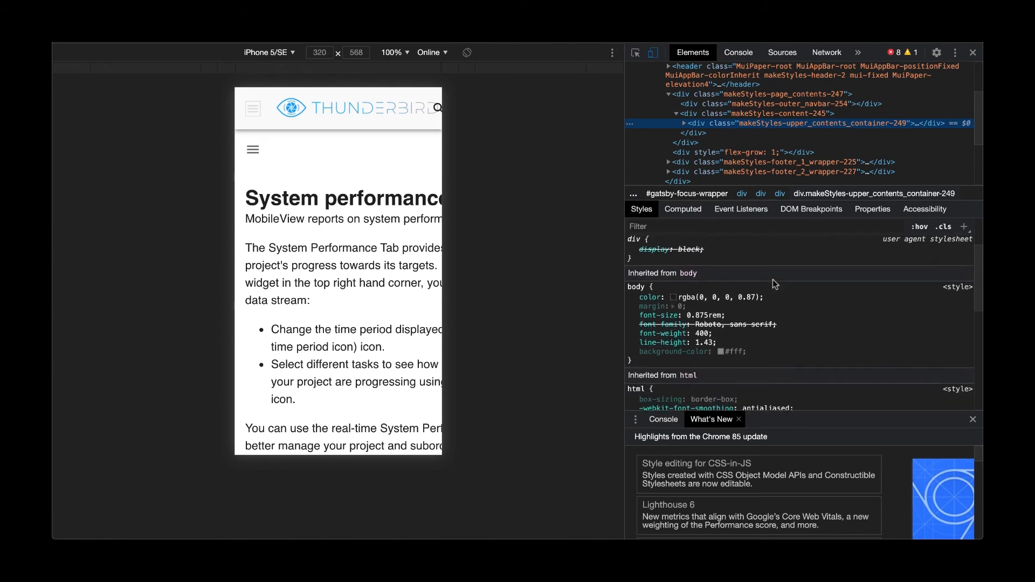
pyautogui.click(673, 290)
# Sample the blue of the ThunderBird logo with the eyedropper and switch the color format to hex, giving #06a7fb.
pyautogui.click(679, 152)
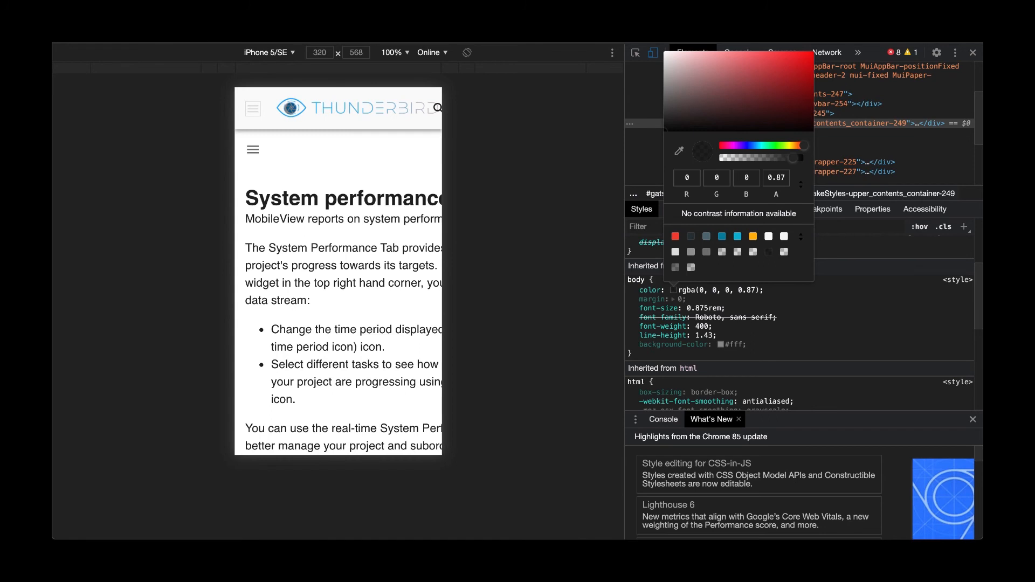
pyautogui.click(296, 110)
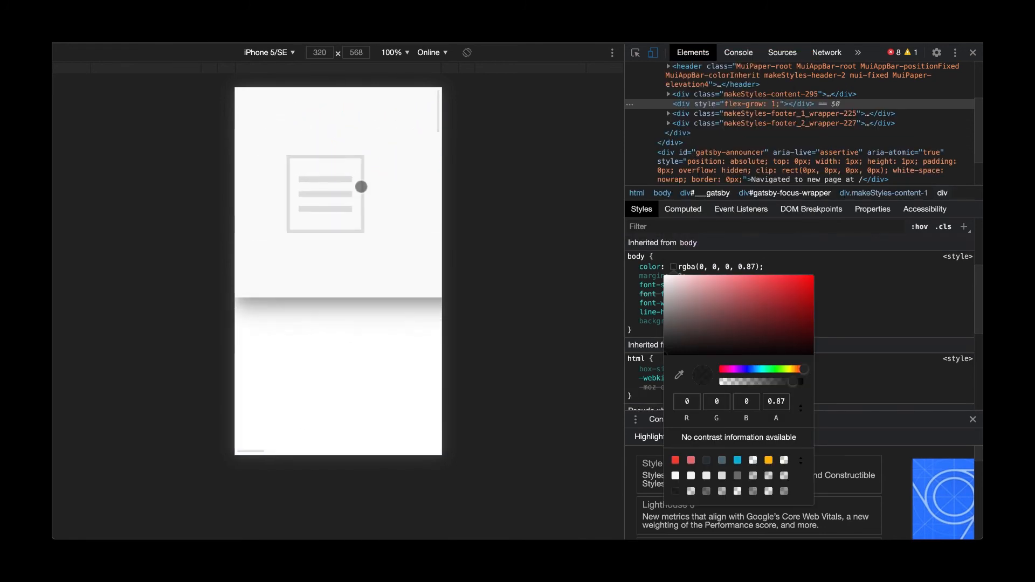
pyautogui.hscroll(5, 370, 199)
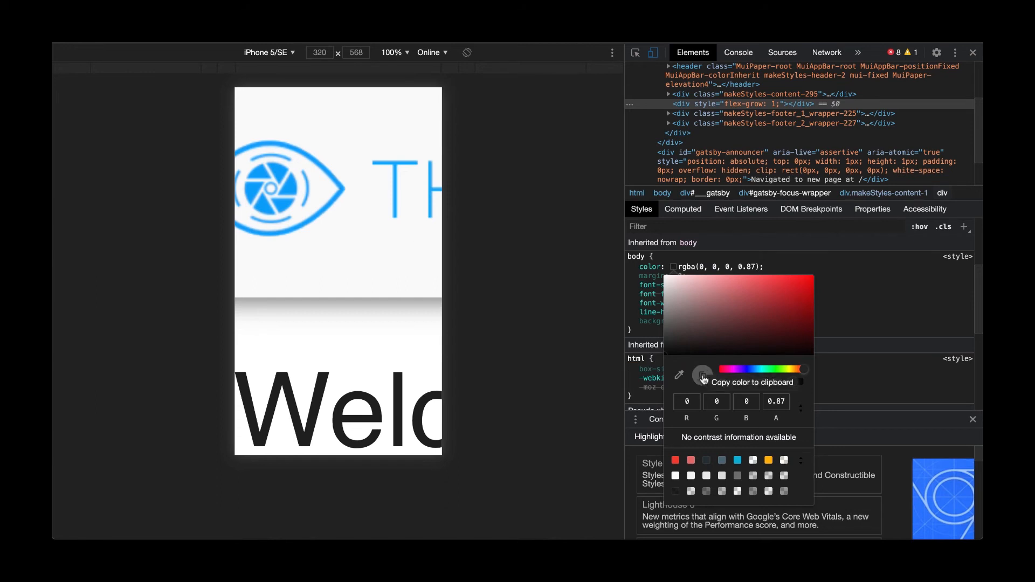
pyautogui.click(680, 376)
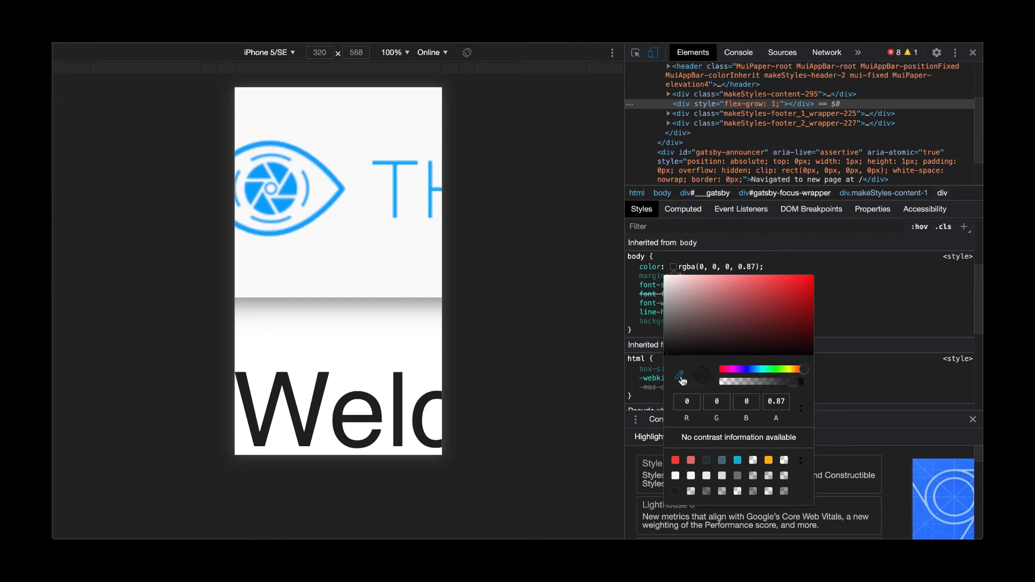
pyautogui.click(292, 147)
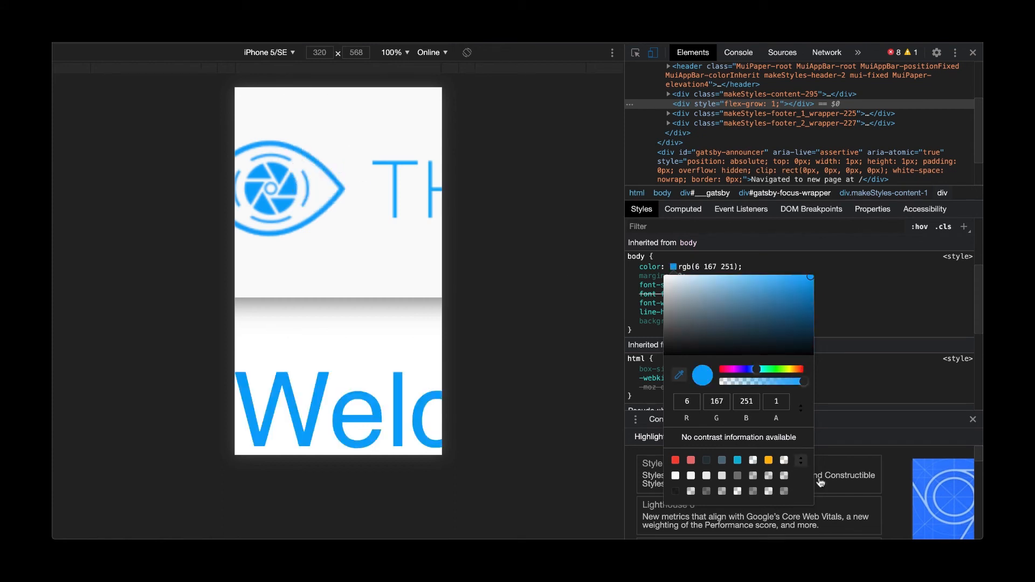
pyautogui.click(801, 408)
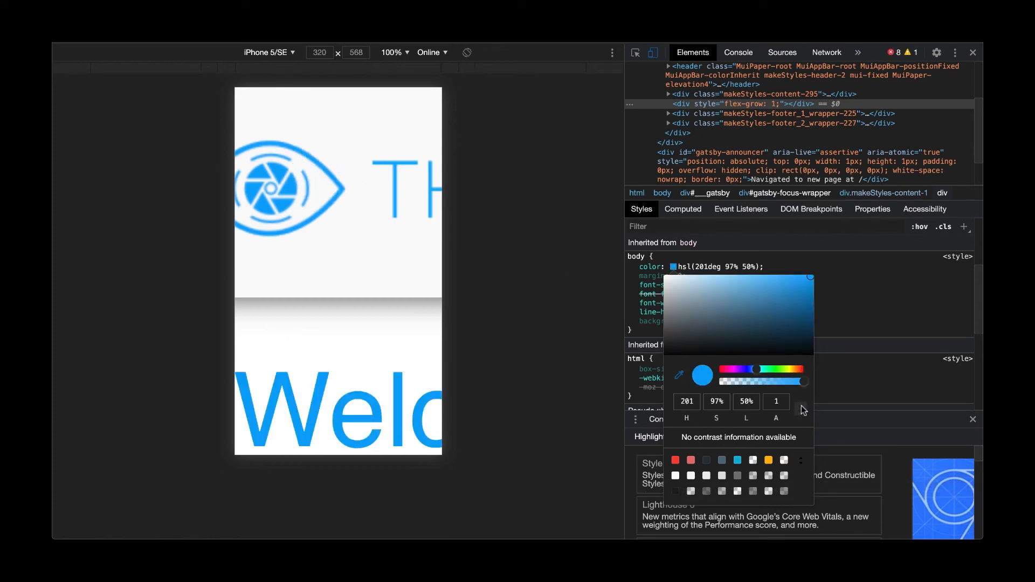
pyautogui.click(802, 409)
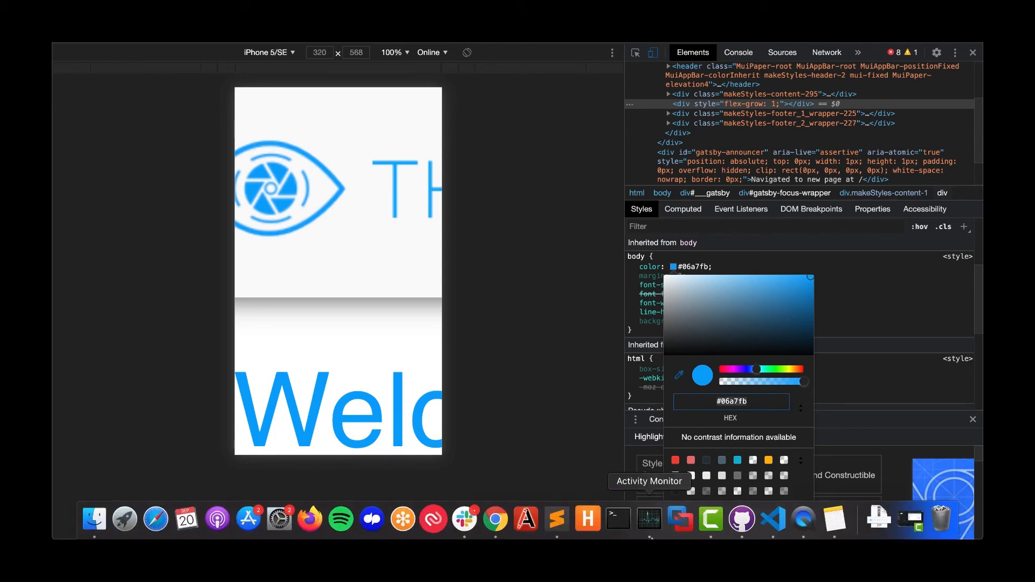
# Back in Visual Studio Code, complete the h1 color in global_styles.css with #06a7fb; and save the file.
pyautogui.click(780, 530)
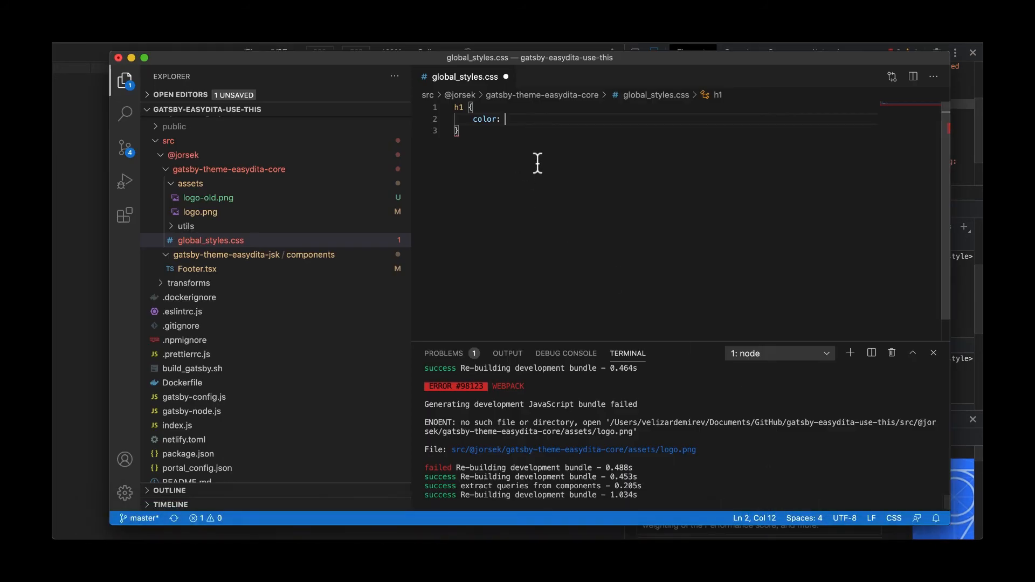
pyautogui.write('#06a7fb')
pyautogui.write(';')
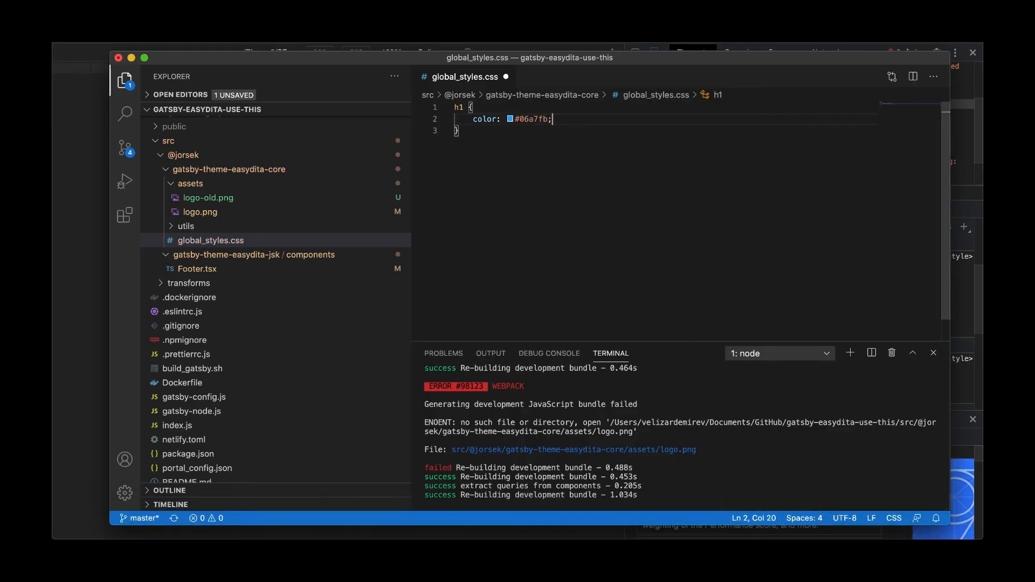
pyautogui.press('super+s')
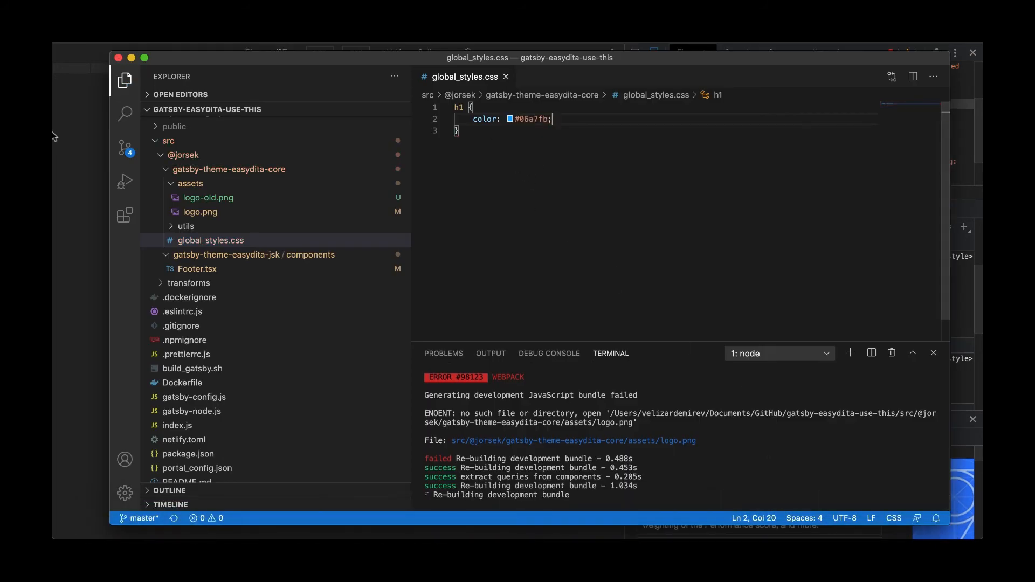
# Return to the portal in the browser, close the developer tools and open the Workspace environment page under Getting Started.
pyautogui.press('super+Tab')
pyautogui.click(972, 52)
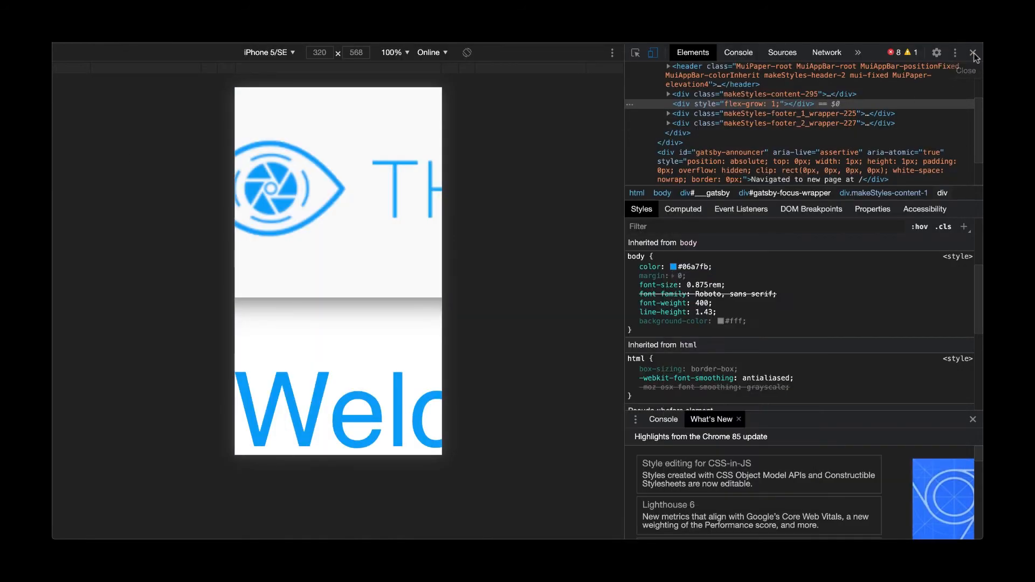
pyautogui.click(972, 52)
pyautogui.click(416, 268)
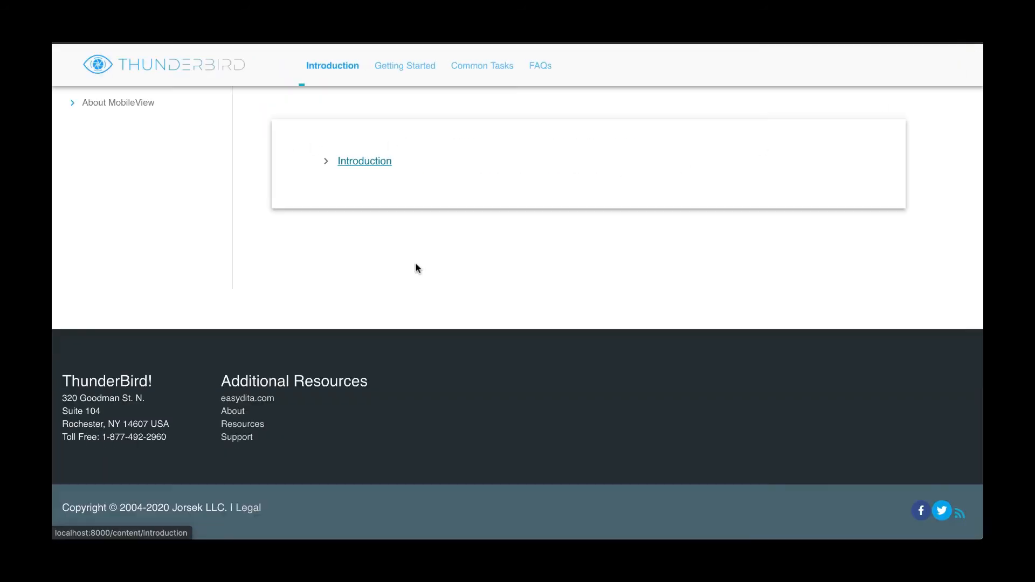
pyautogui.click(391, 75)
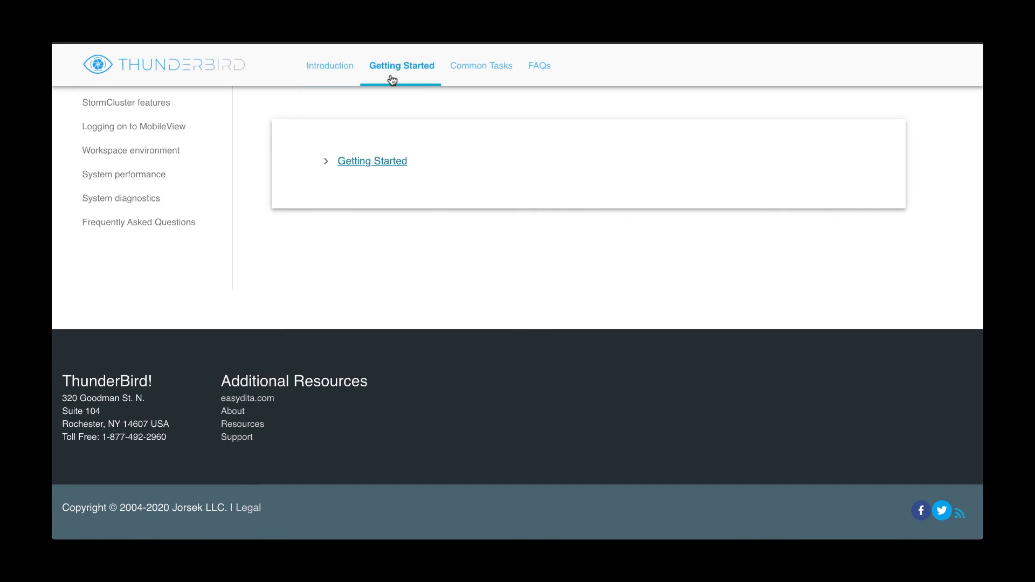
pyautogui.click(132, 156)
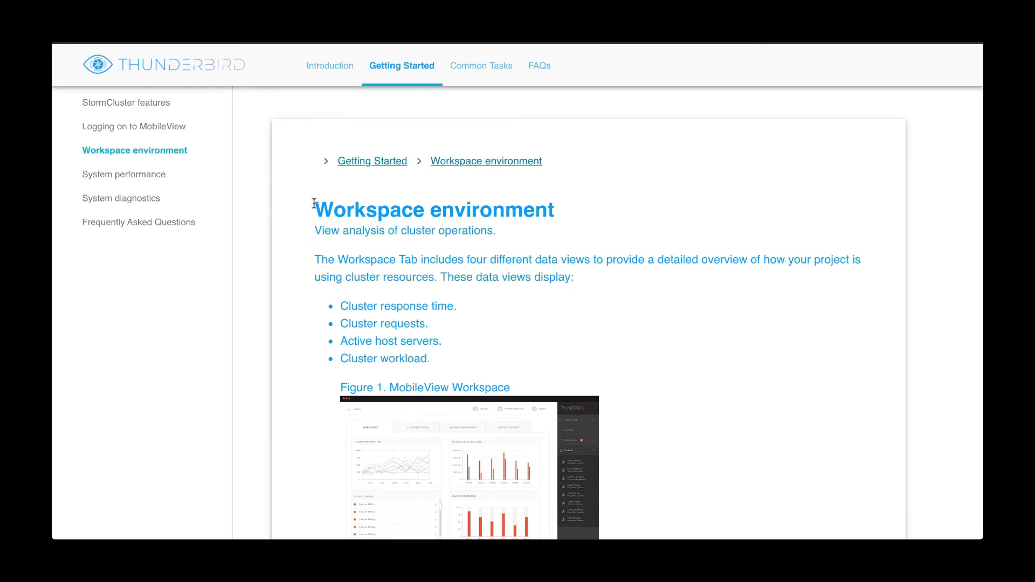
# Examine the color of the Workspace environment main heading and go back to the portal's home page.
pyautogui.moveTo(314, 203); pyautogui.dragTo(540, 216)
pyautogui.click(435, 251)
pyautogui.click(168, 74)
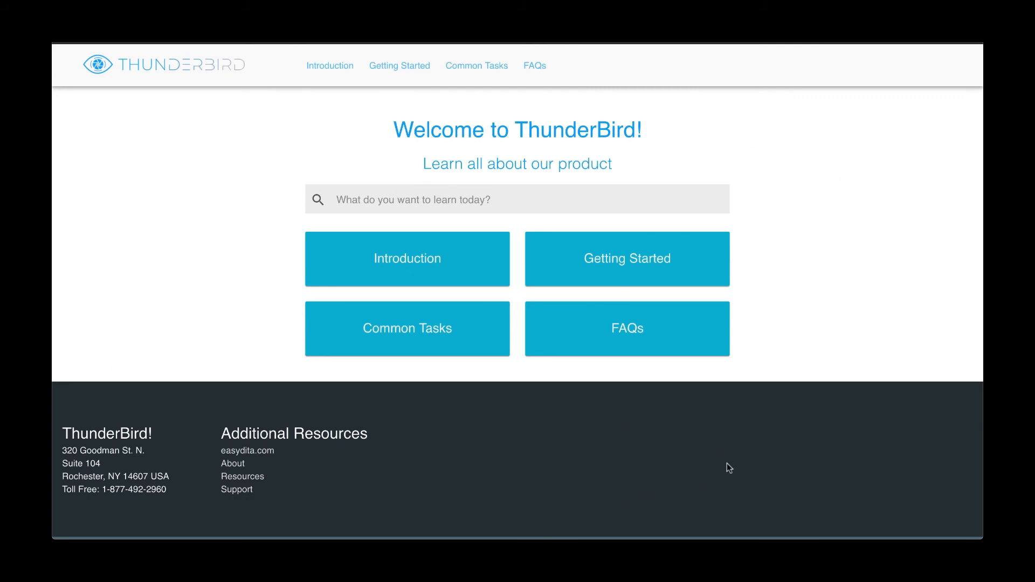
# In GitHub Desktop, commit all changed files to master with the summary "updated logo, footer, h1 tags to blue" and push them to origin.
pyautogui.moveTo(722, 534)
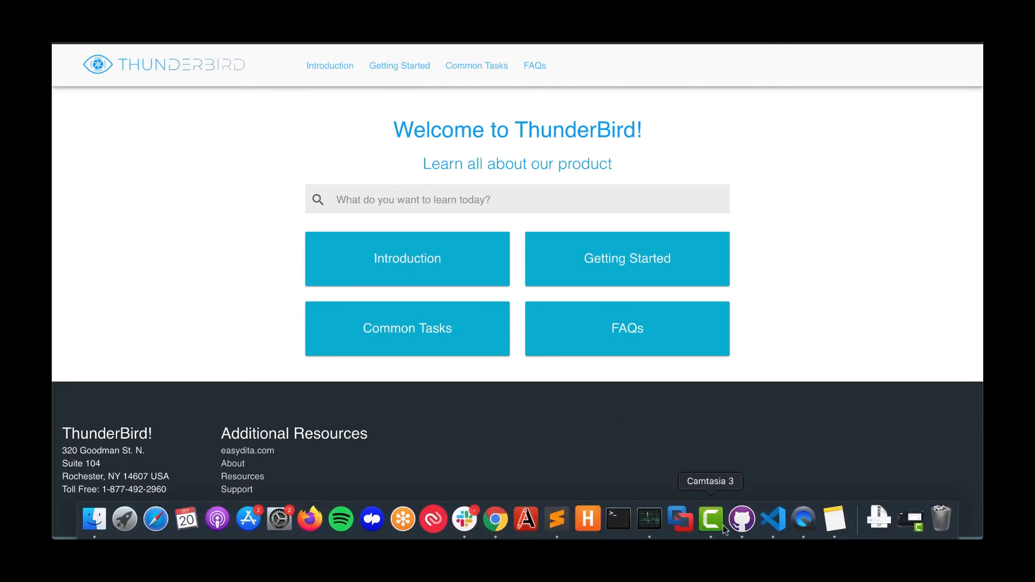
pyautogui.click(743, 521)
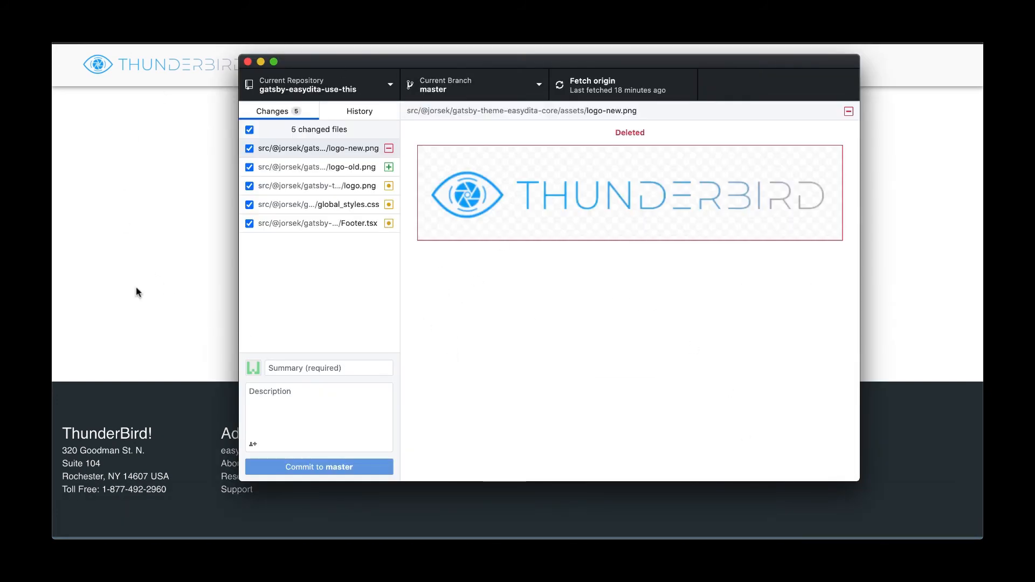
pyautogui.click(344, 364)
pyautogui.write('updated logo, footer, h1')
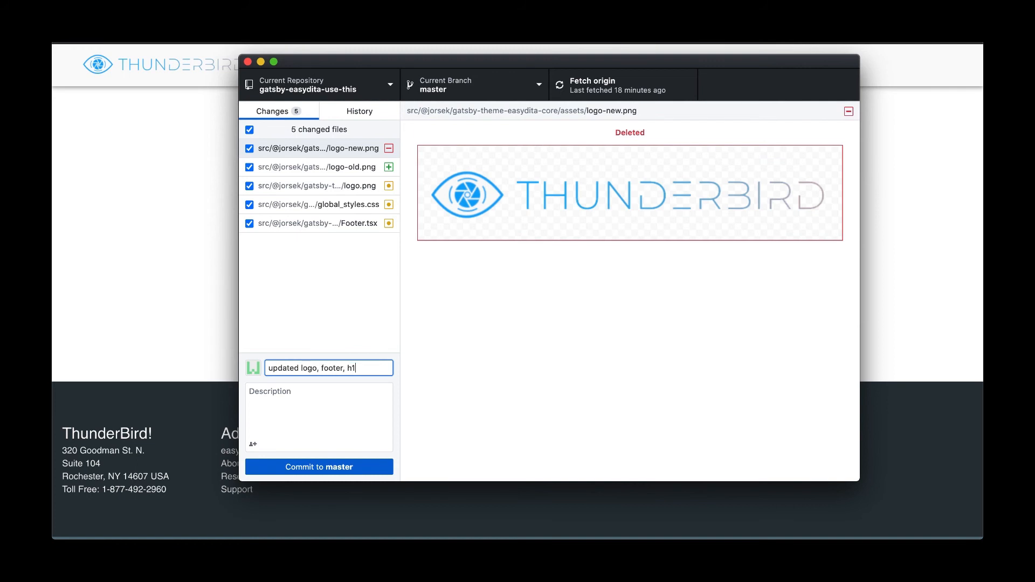
pyautogui.write('tags to blue')
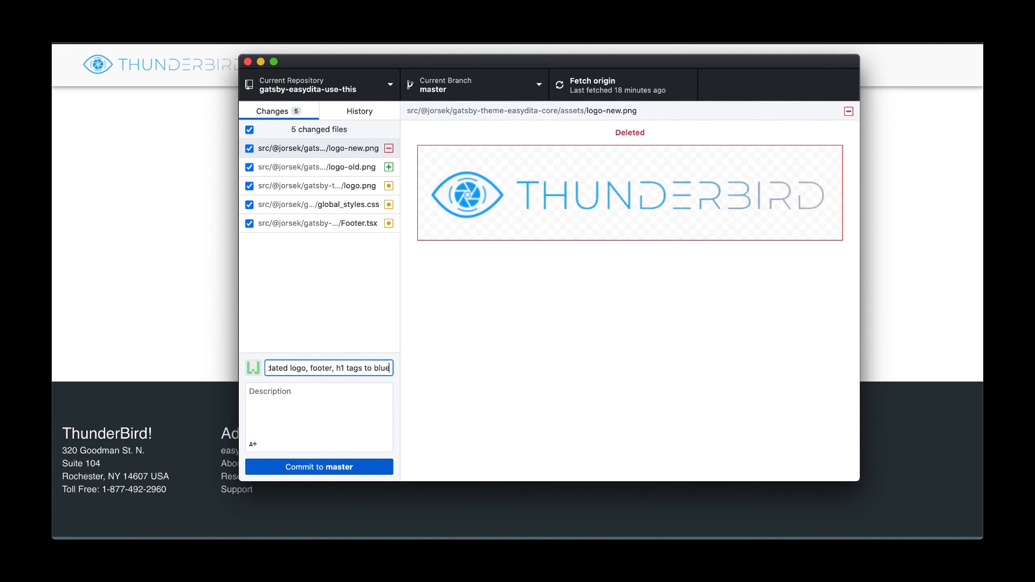
pyautogui.click(323, 464)
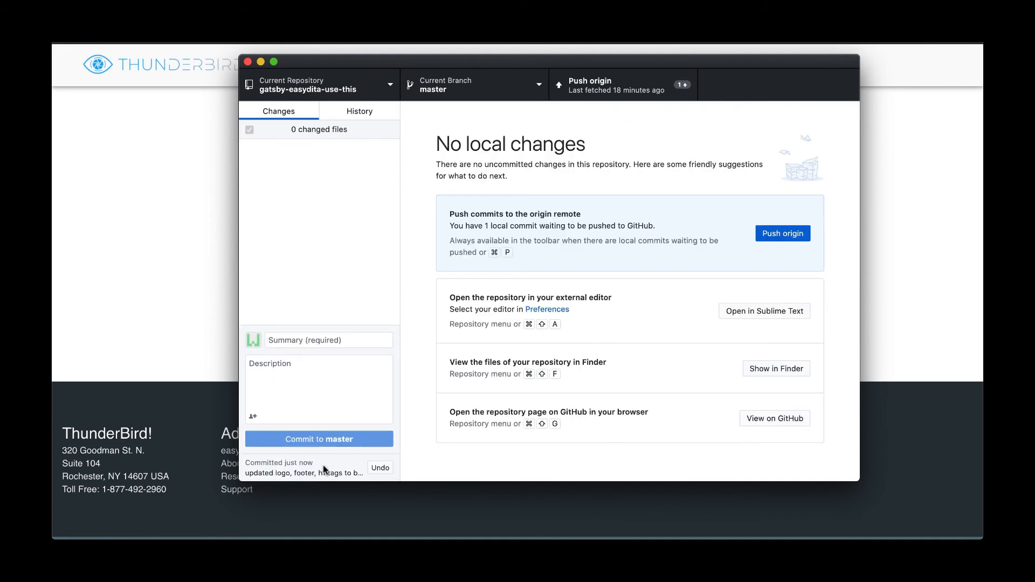
pyautogui.click(614, 86)
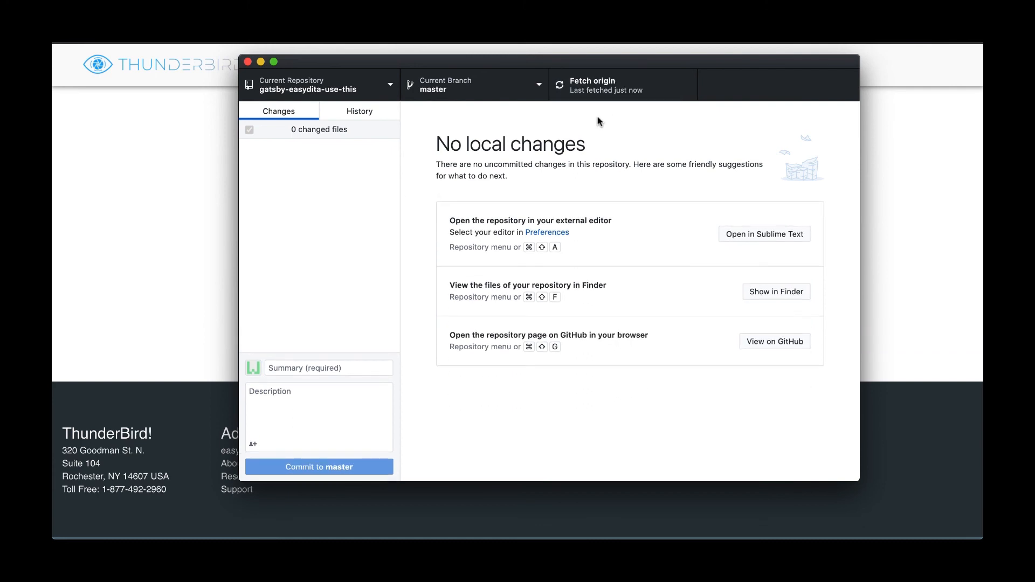
# In Netlify, leave the deploy log for the team's site list and open the deploys of the local-dev site.
pyautogui.click(204, 232)
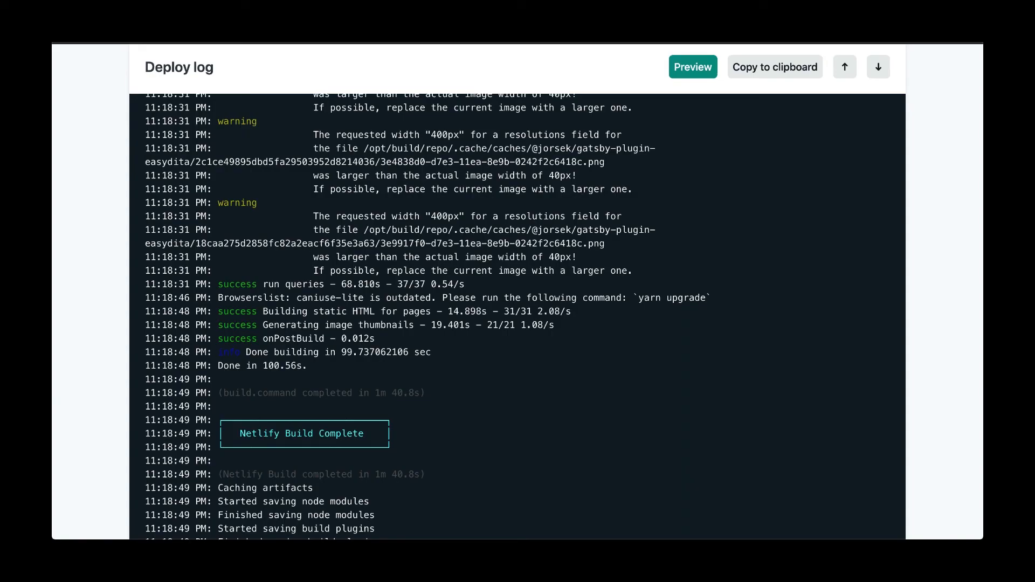
pyautogui.scroll(20, 104, 178)
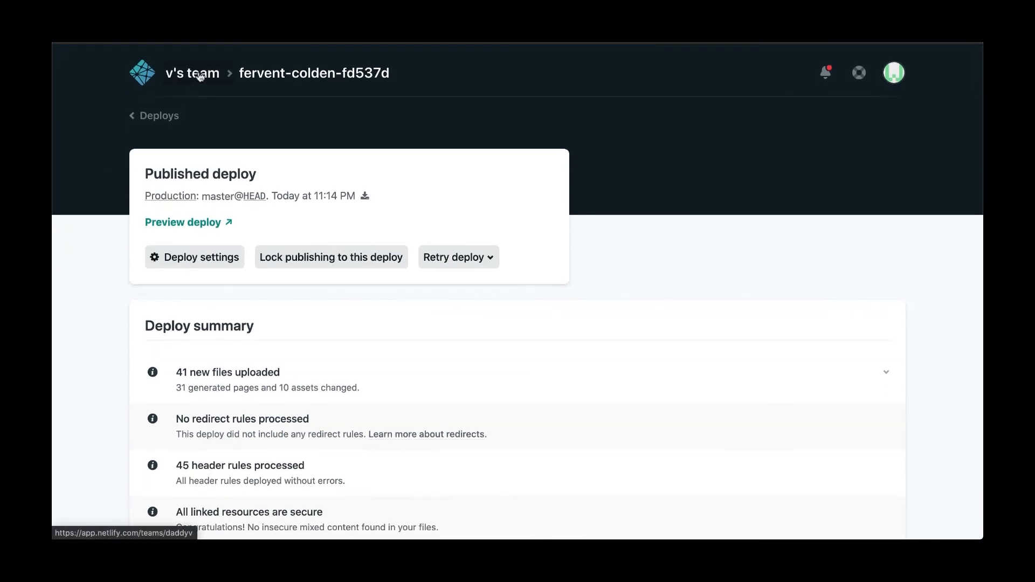
pyautogui.click(182, 81)
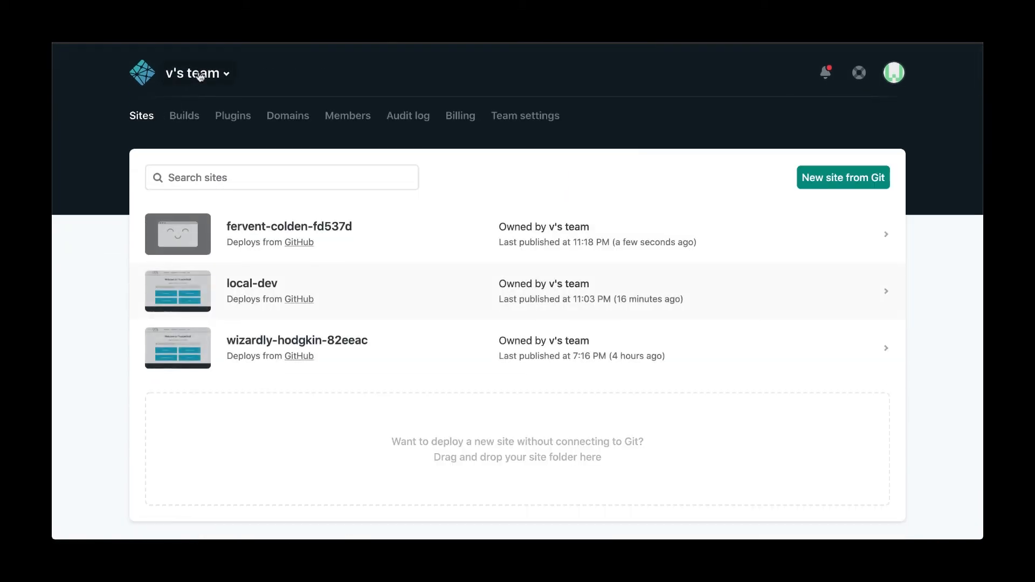
pyautogui.click(383, 298)
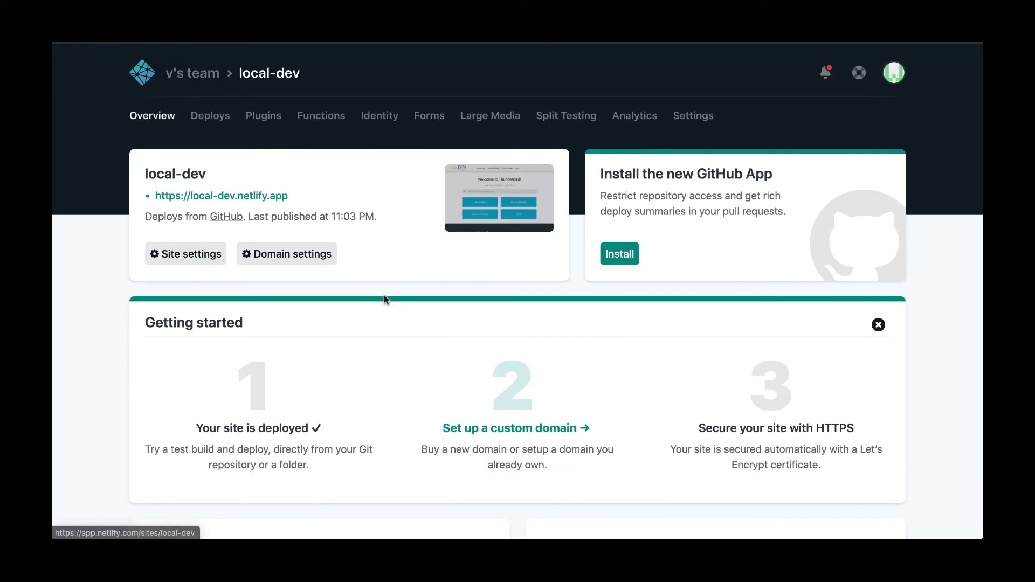
pyautogui.click(210, 115)
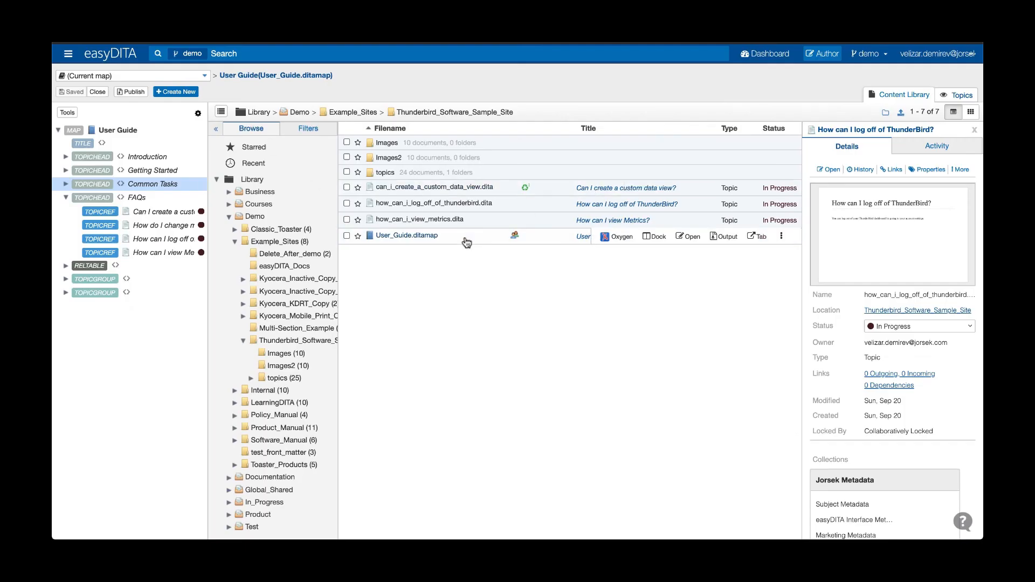
pyautogui.click(467, 243)
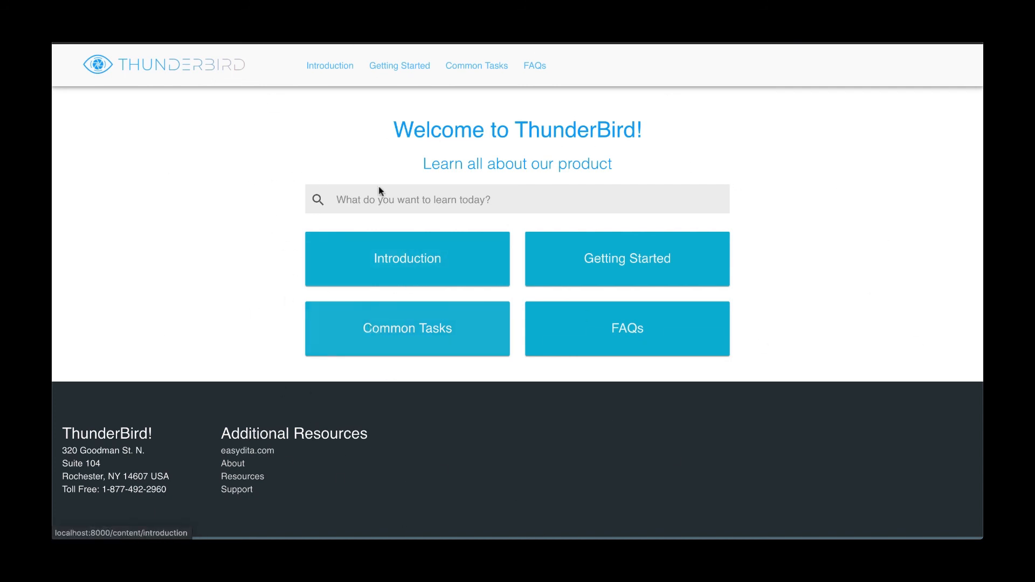
# Open the local portal's System performance page under Getting Started and check its heading color against the h1 rule in Visual Studio Code.
pyautogui.click(379, 71)
pyautogui.click(146, 176)
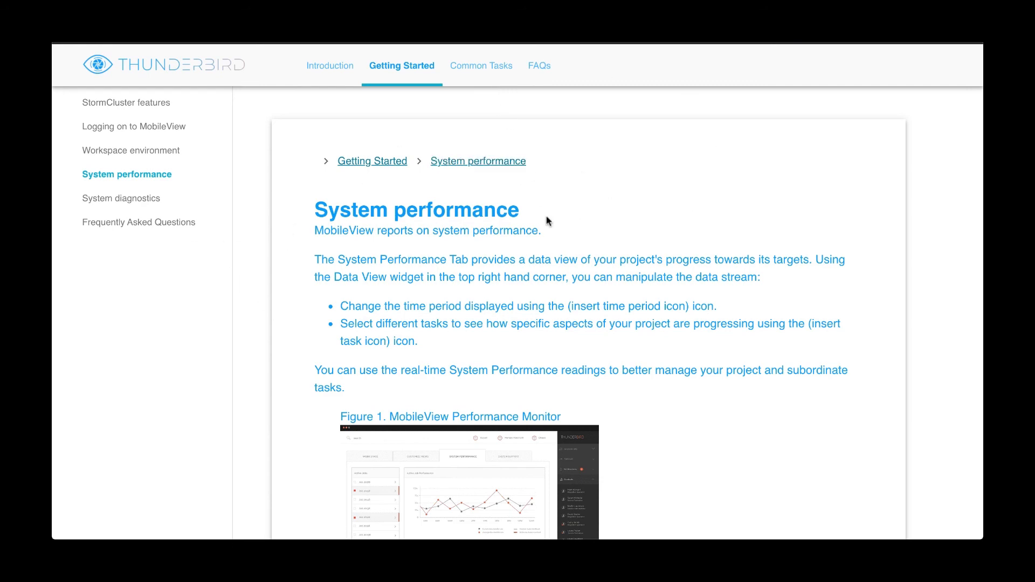
pyautogui.click(773, 528)
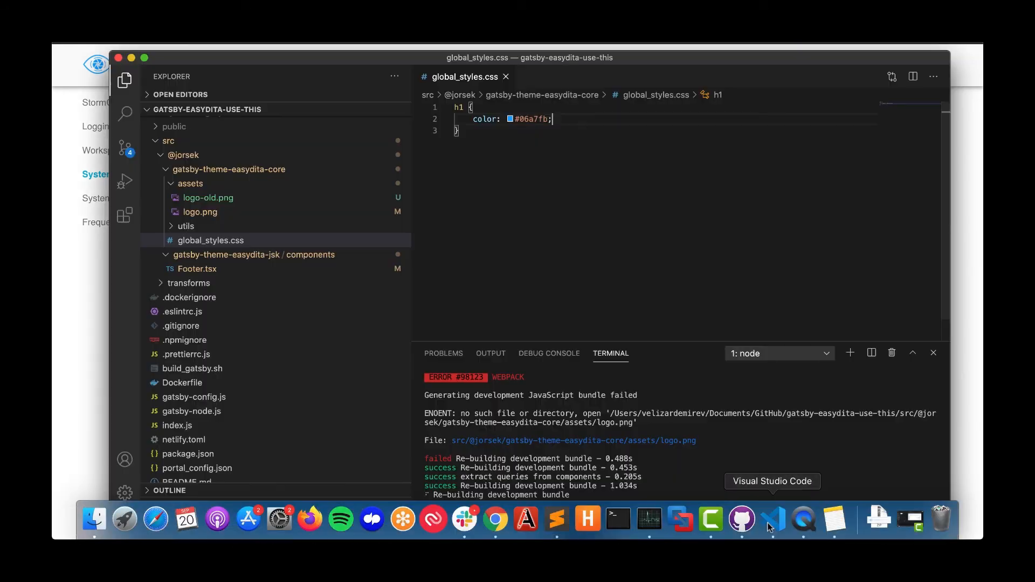
pyautogui.click(971, 318)
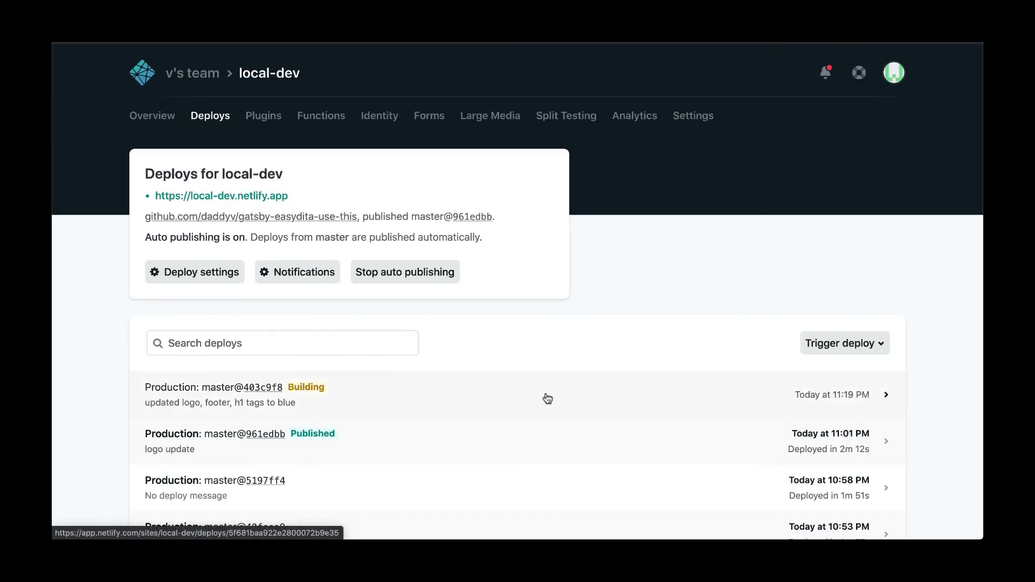
# In Netlify, open the production deploy "updated logo, footer, h1 tags to blue" and review its deploy log and summary.
pyautogui.click(546, 394)
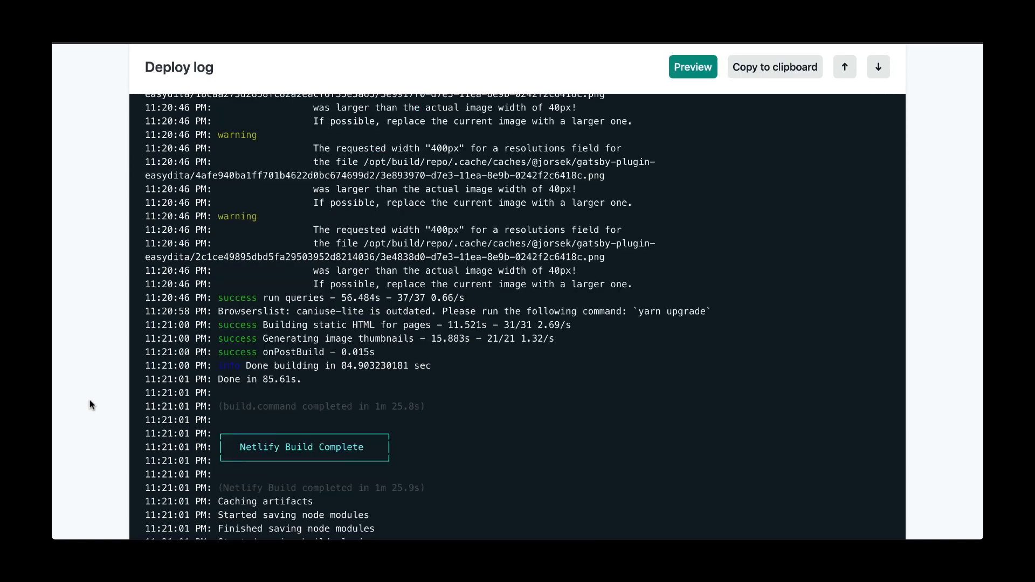
pyautogui.scroll(-10, 89, 405)
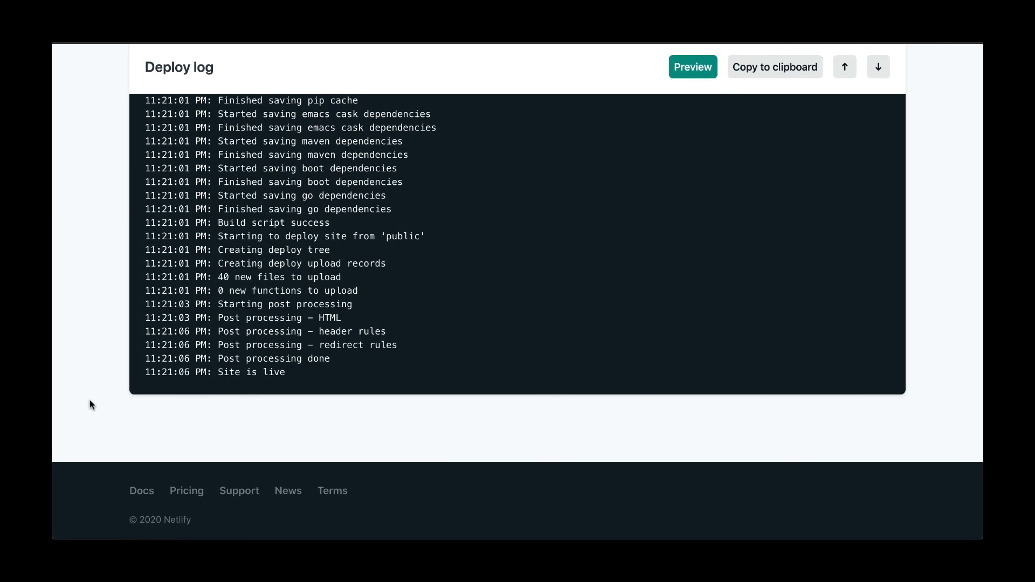
pyautogui.scroll(15, 89, 405)
pyautogui.scroll(15, 90, 404)
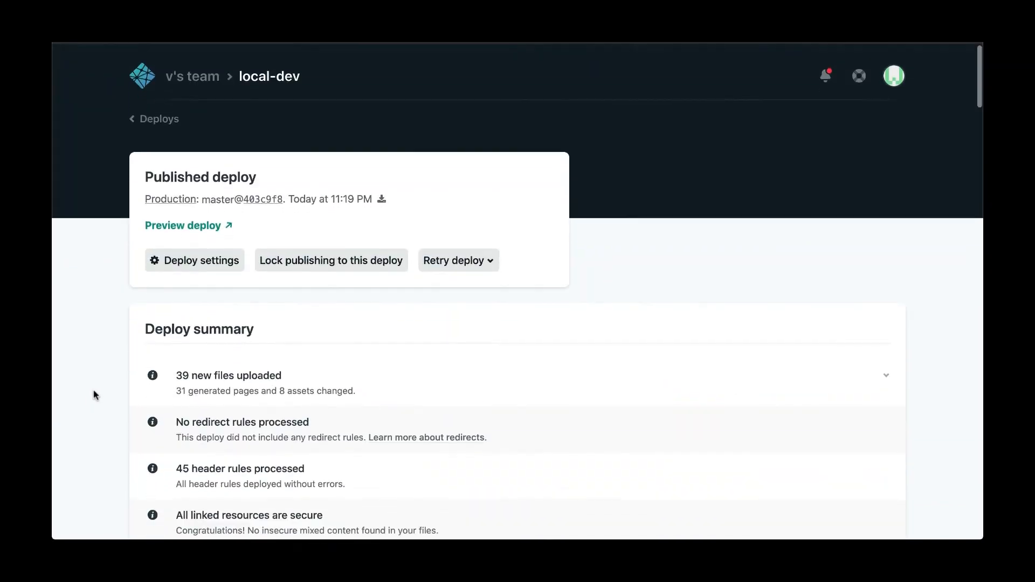
# Open the published deploy's portal and examine the main heading's color on the Workspace environment page under Getting Started.
pyautogui.click(691, 513)
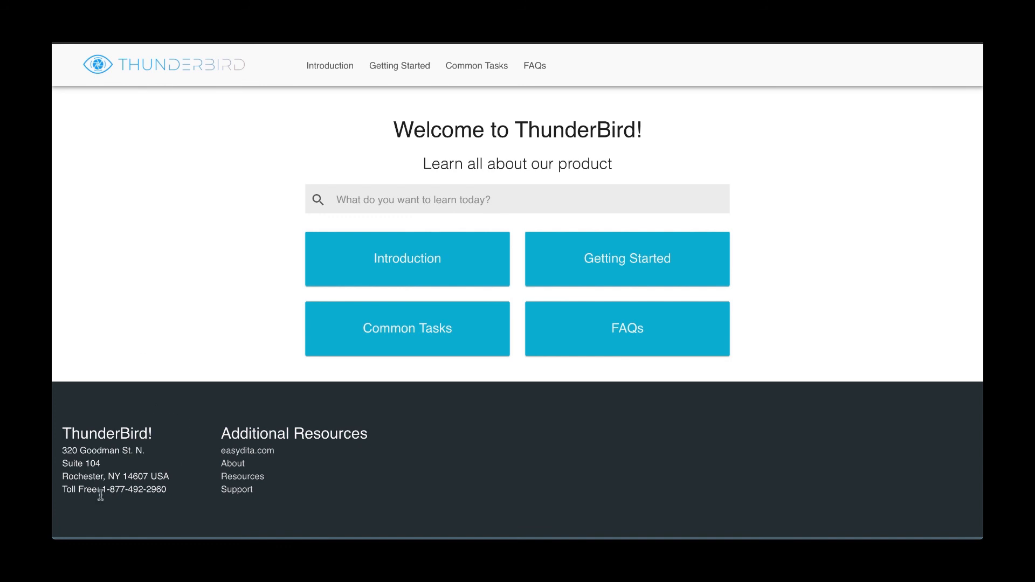
pyautogui.click(408, 66)
pyautogui.click(139, 152)
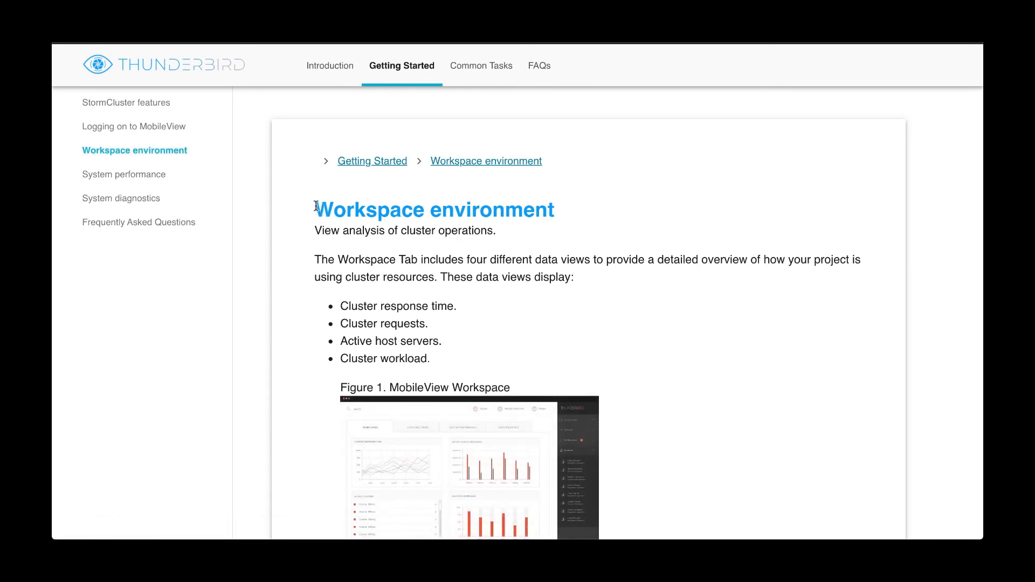
pyautogui.moveTo(315, 211); pyautogui.dragTo(547, 204)
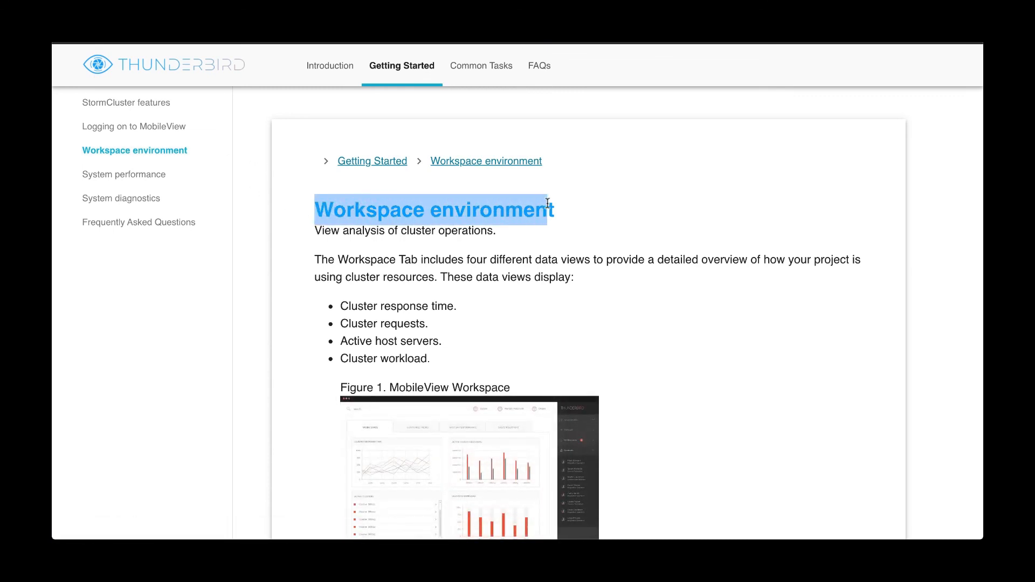
pyautogui.click(601, 203)
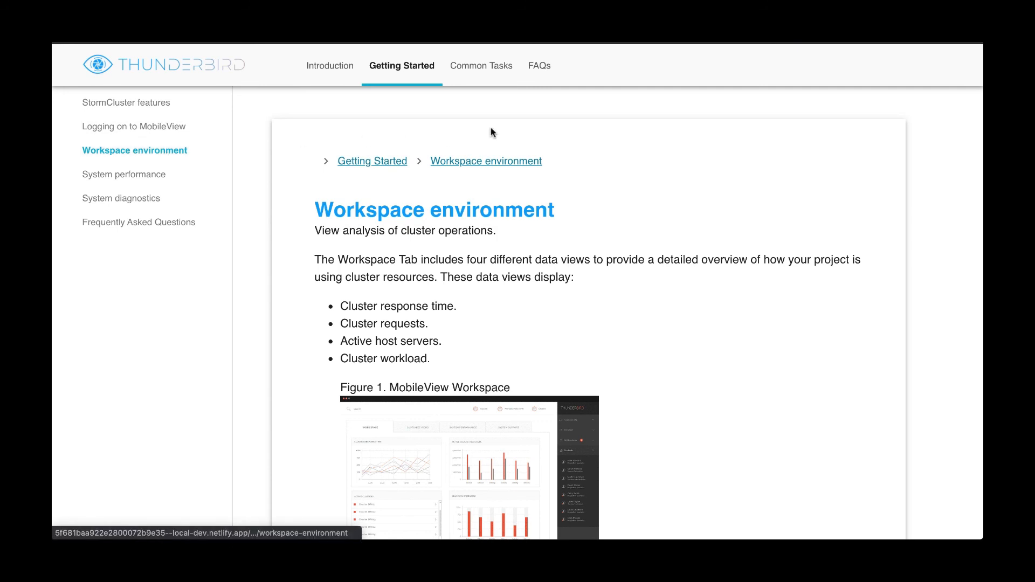